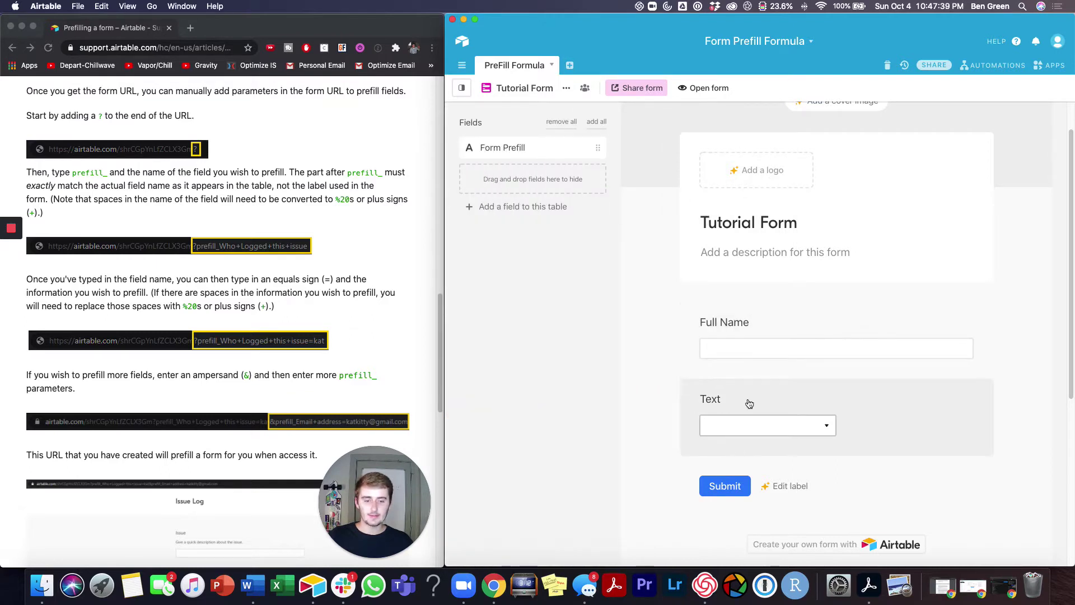
# - Show the base's views list beside the Tutorial Form, with Grid view and suggested views
pyautogui.moveTo(538, 108)
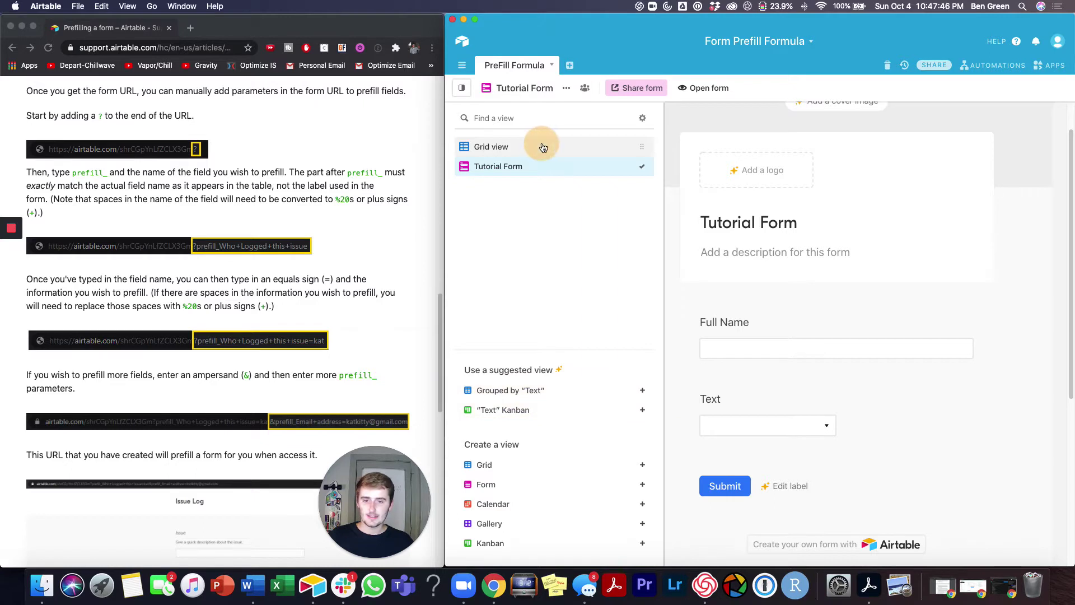
# - Switch to Grid view and start changing the Form Prefill field type to Formula
pyautogui.click(543, 147)
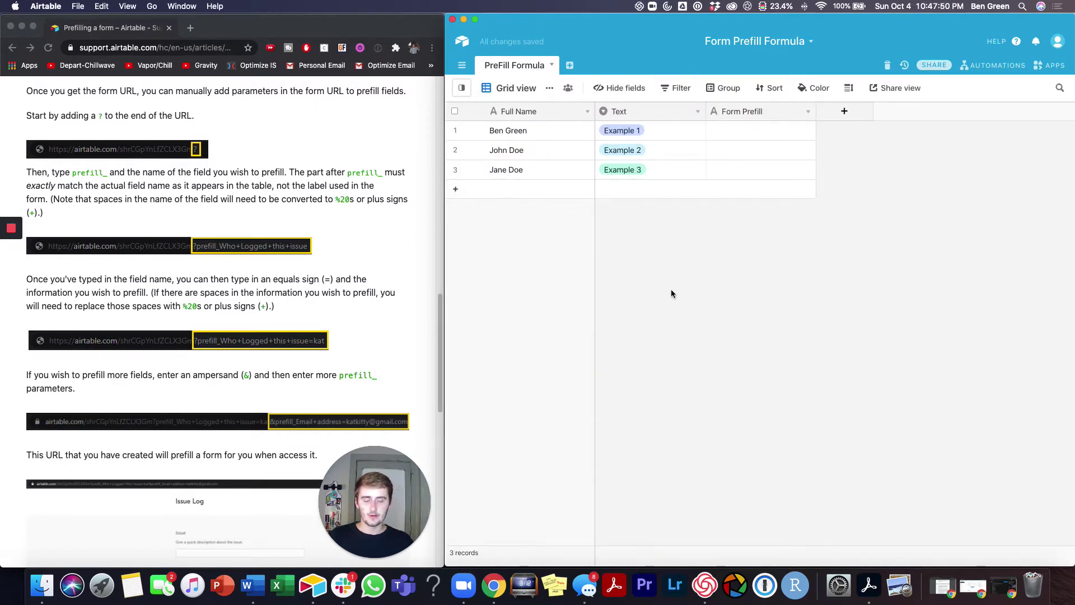
pyautogui.click(808, 114)
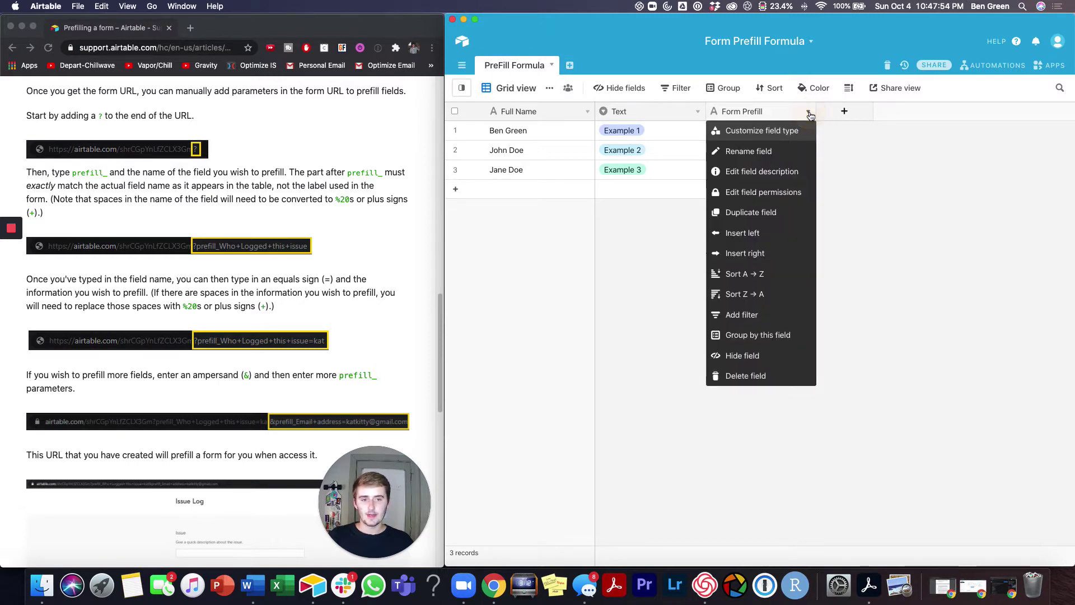
pyautogui.click(778, 138)
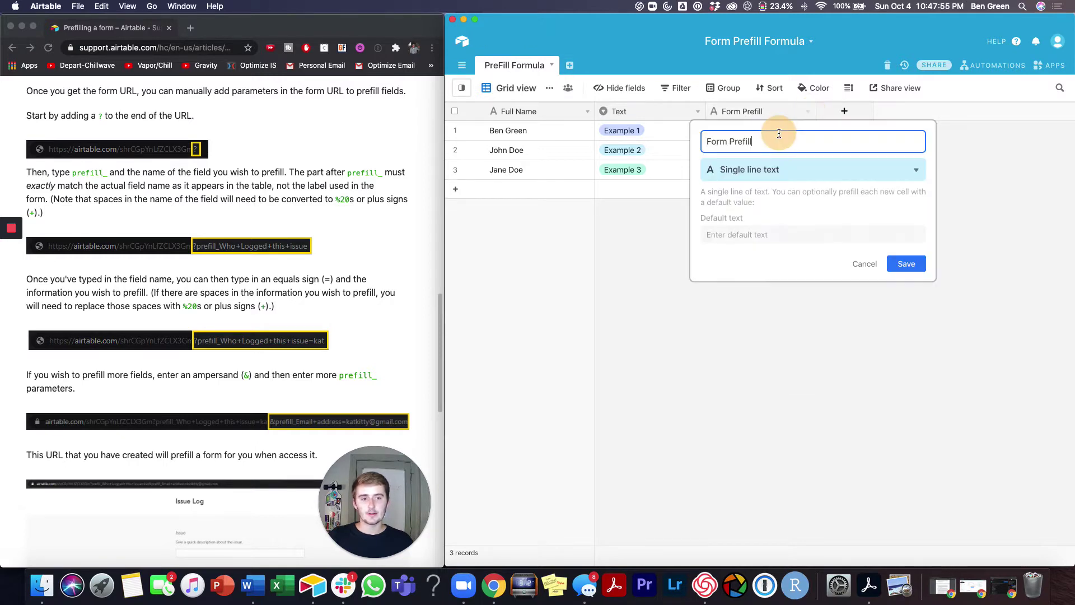
pyautogui.click(768, 168)
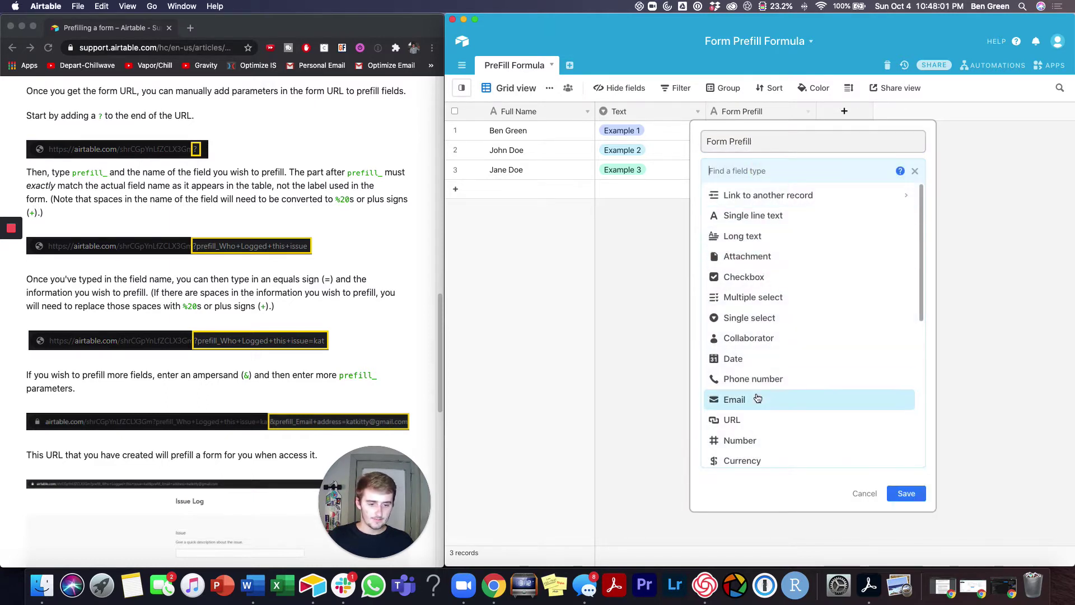
pyautogui.scroll(-3, 757, 399)
pyautogui.click(755, 463)
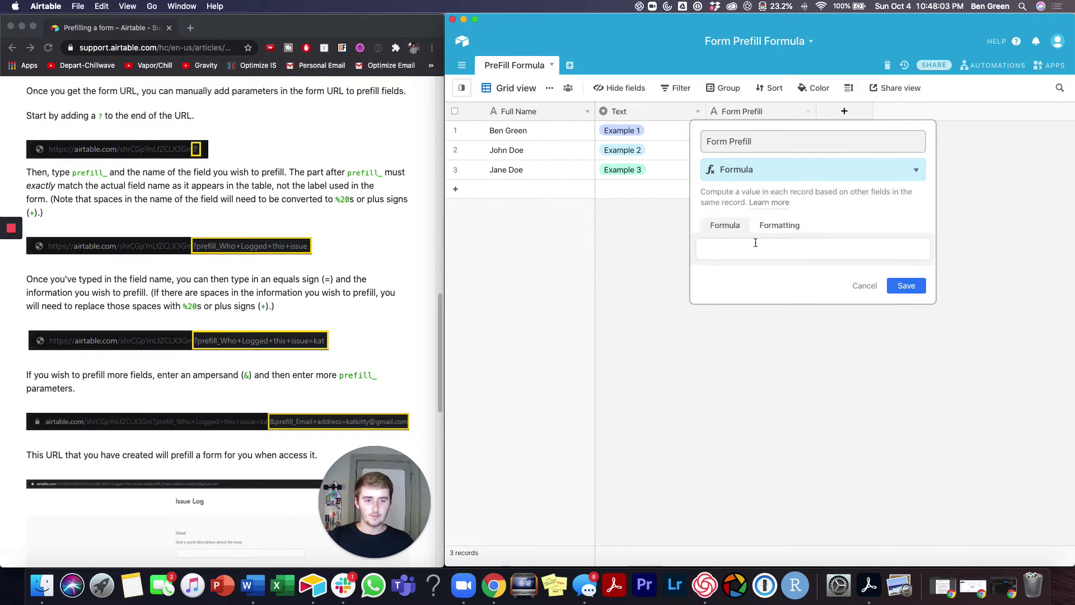
pyautogui.click(752, 252)
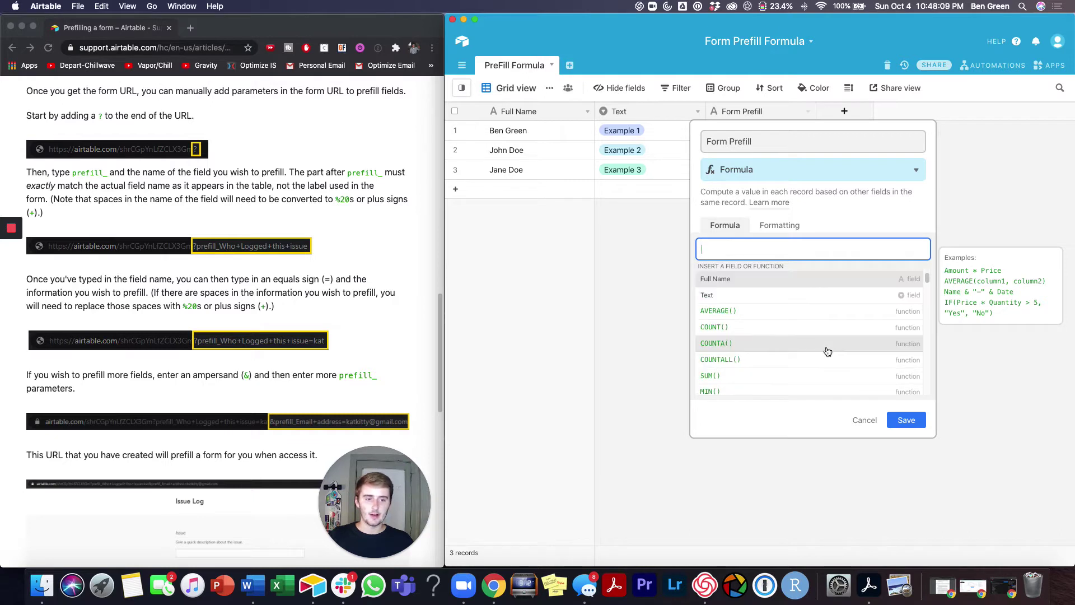
# - Cancel the field edit, copy the Tutorial Form's private share link, and return to Grid view
pyautogui.click(863, 425)
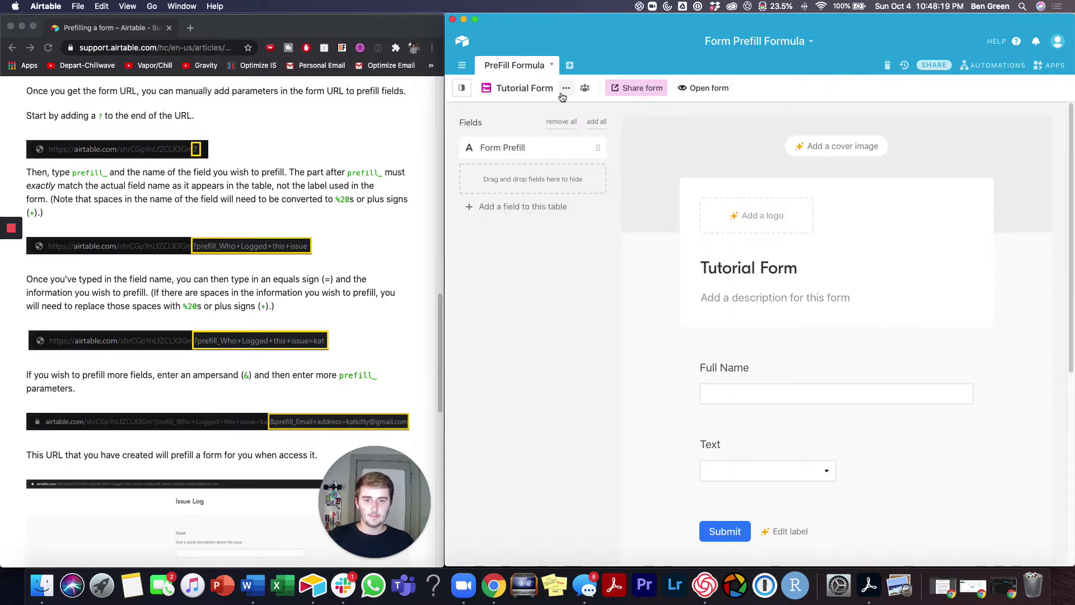
pyautogui.click(623, 87)
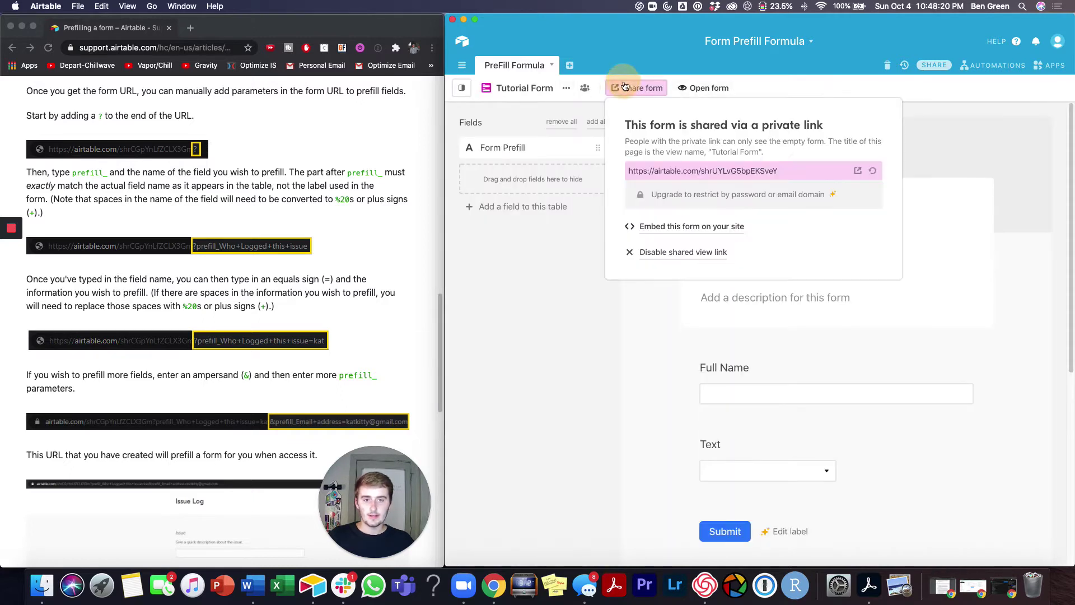
pyautogui.click(735, 169)
pyautogui.press('super+c')
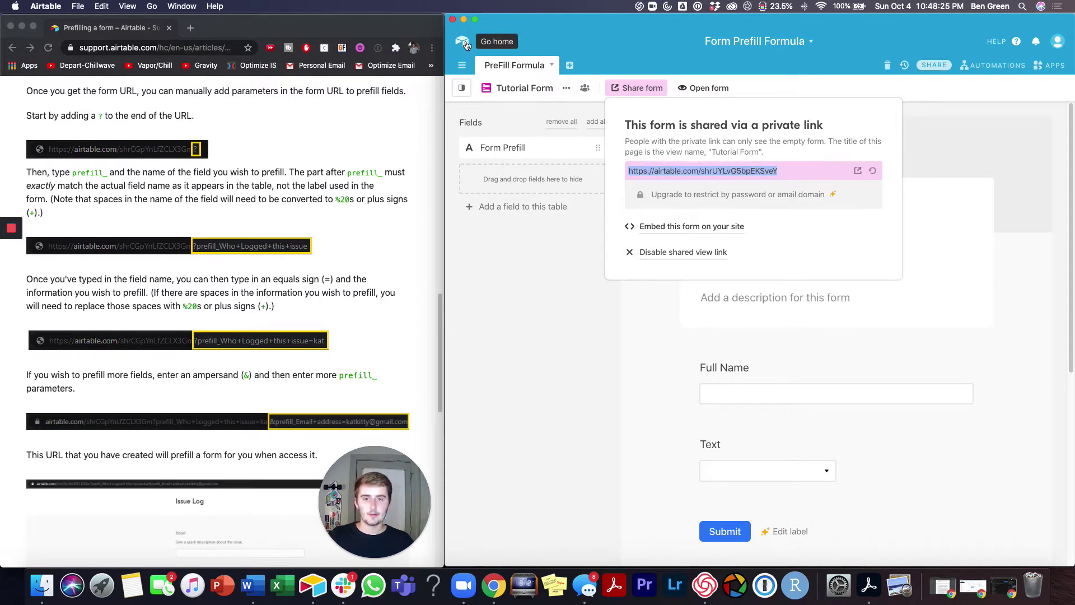
pyautogui.click(461, 65)
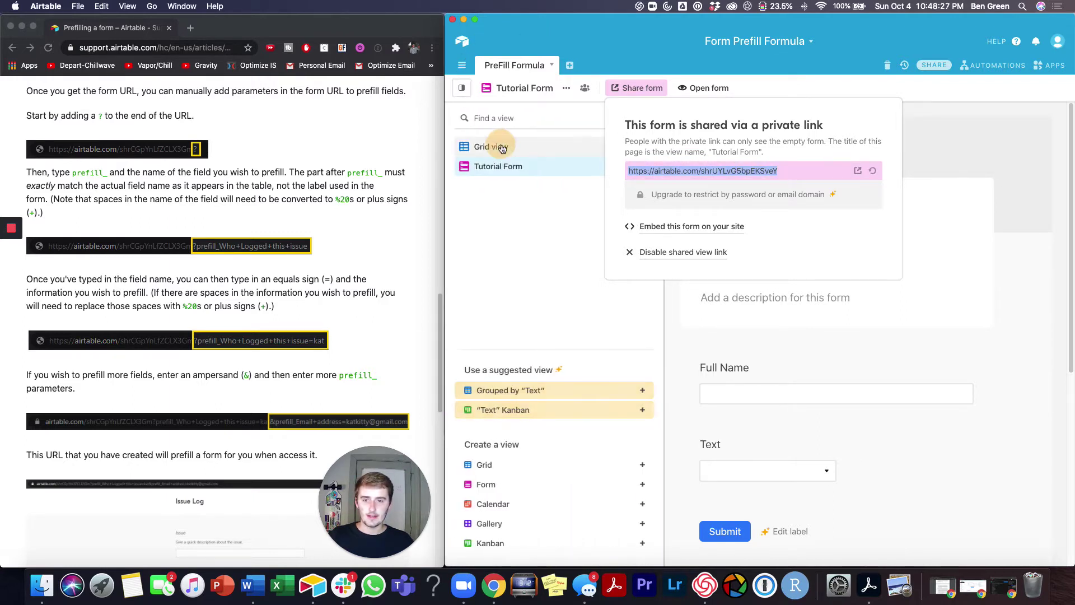
pyautogui.click(501, 148)
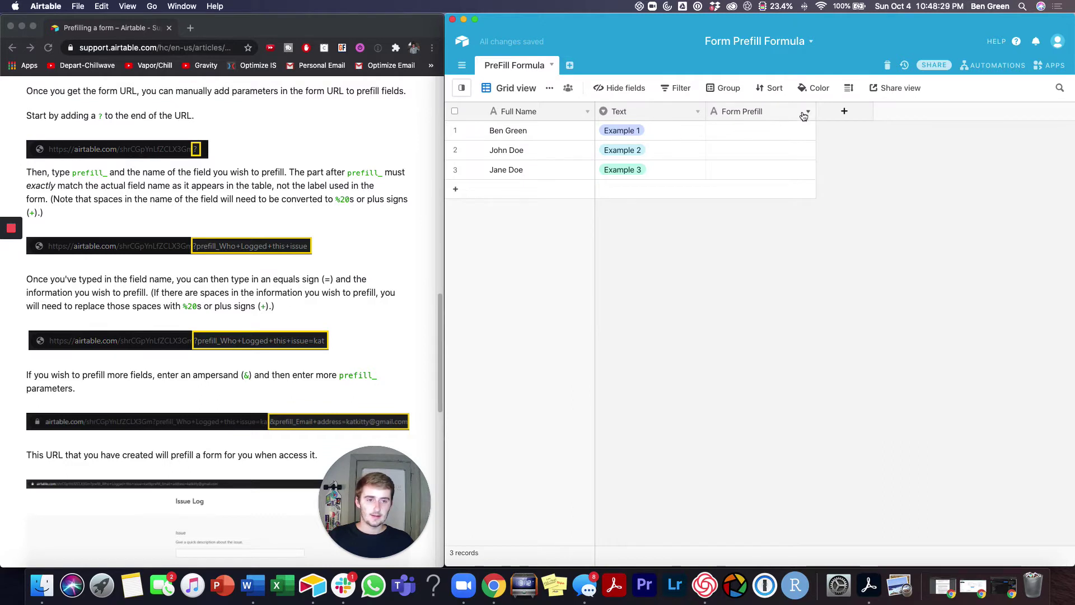
# - Change the Form Prefill field type to Formula
pyautogui.click(808, 111)
pyautogui.click(789, 128)
pyautogui.click(768, 170)
pyautogui.scroll(-5, 781, 336)
pyautogui.scroll(-3, 775, 428)
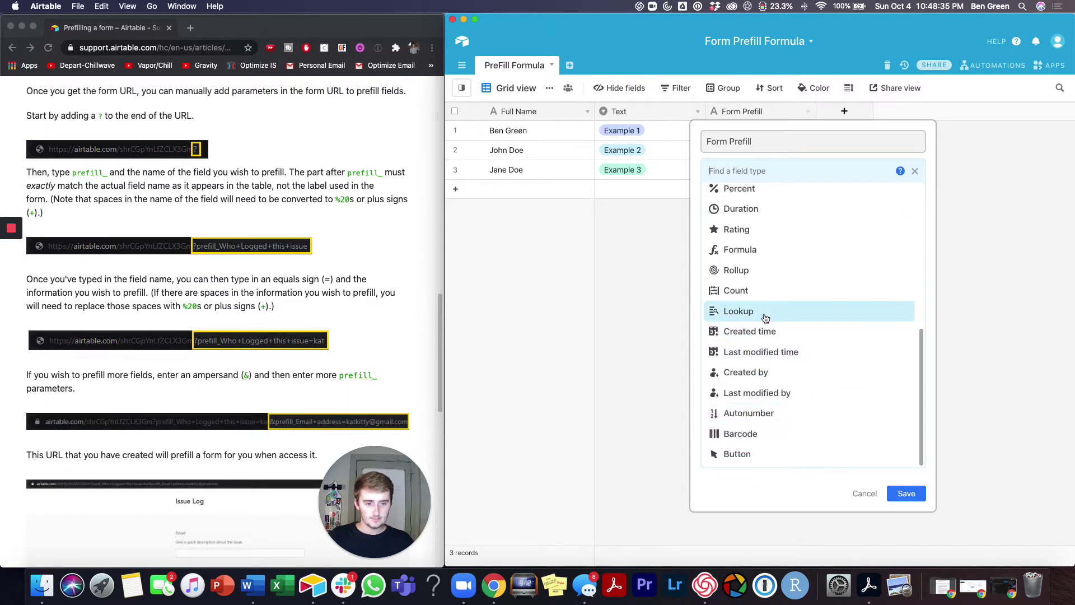
pyautogui.click(763, 250)
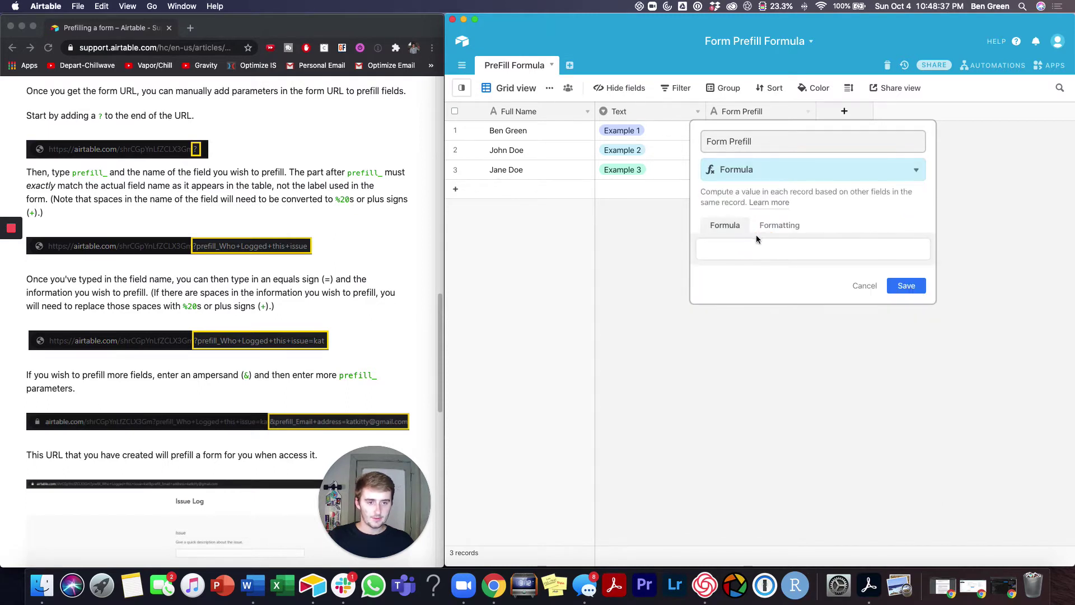
pyautogui.click(755, 249)
# - Enter CONCATENATE("<form share link>"), save, and widen the Form Prefill column
pyautogui.write('con')
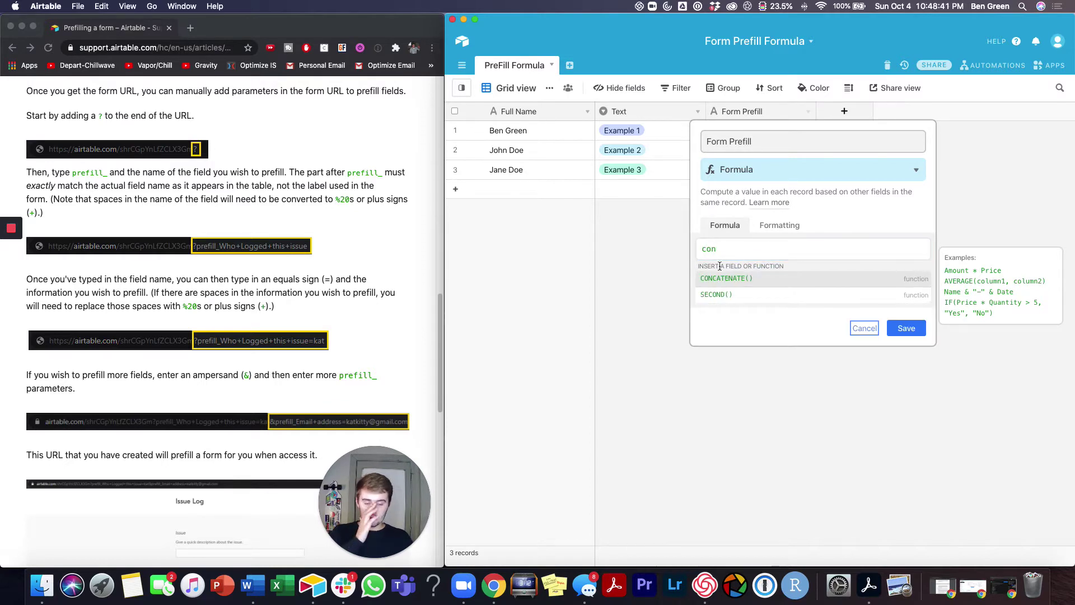
pyautogui.click(739, 280)
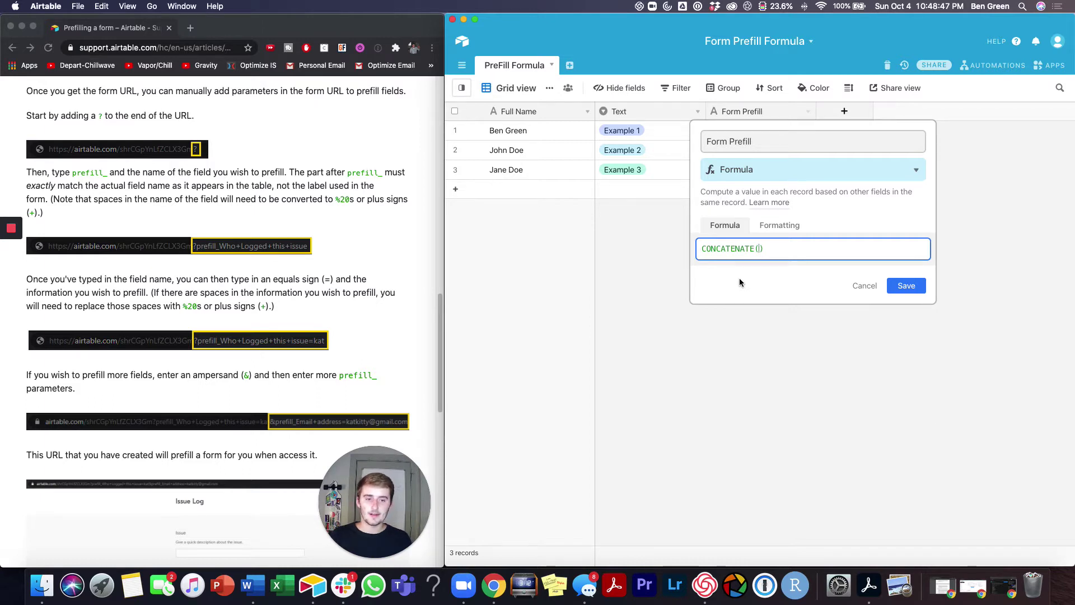
pyautogui.write('"')
pyautogui.press('super+v')
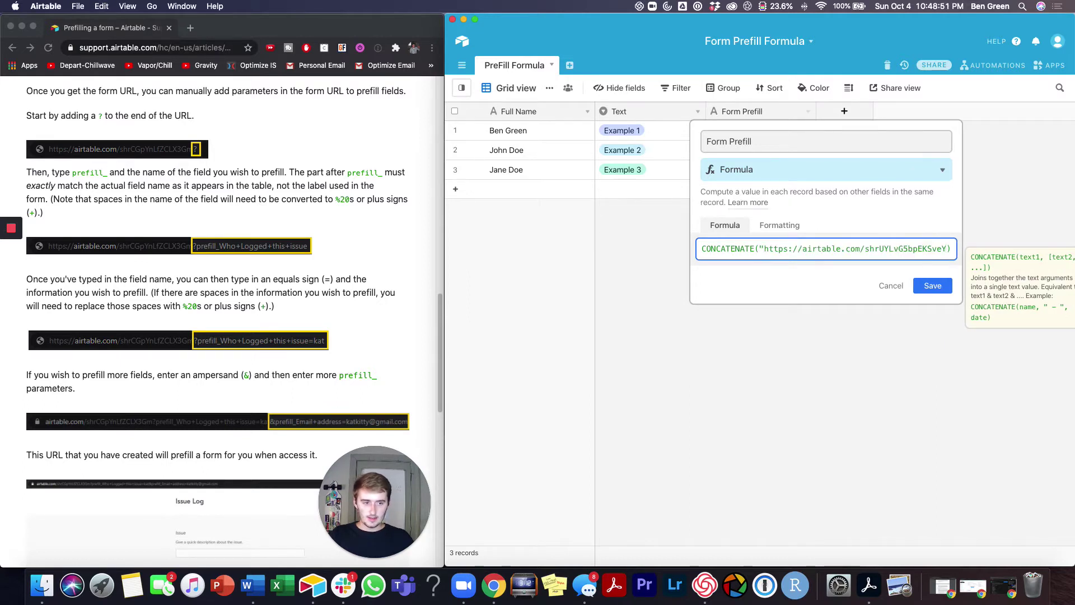
pyautogui.write('"')
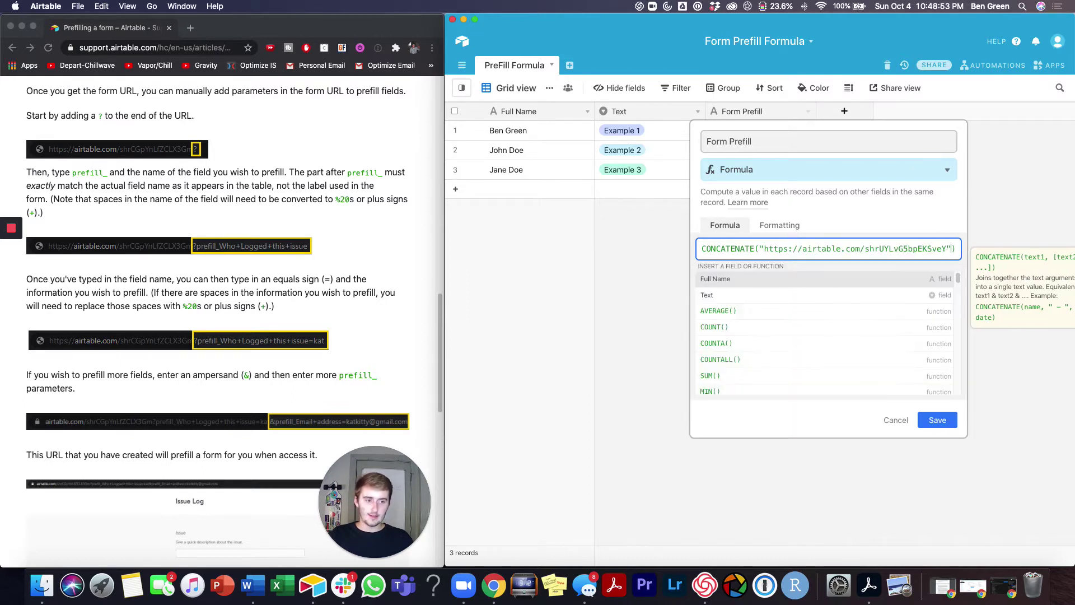
pyautogui.click(942, 421)
pyautogui.moveTo(815, 112); pyautogui.dragTo(1007, 111)
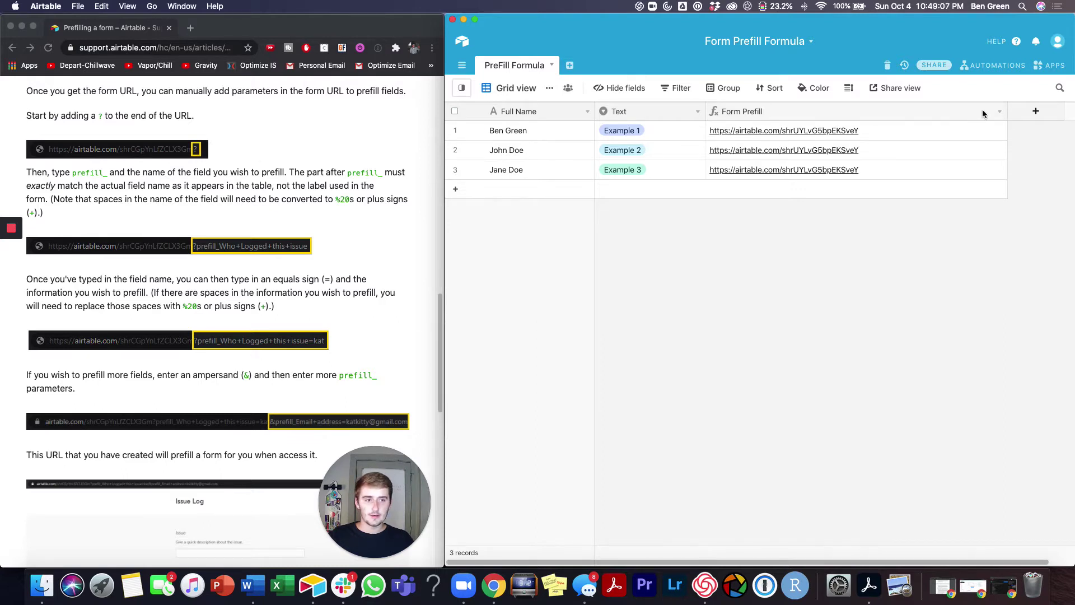
pyautogui.click(1000, 112)
# - Append "?prefill_" as a second CONCATENATE argument in the Form Prefill formula and save
pyautogui.click(858, 129)
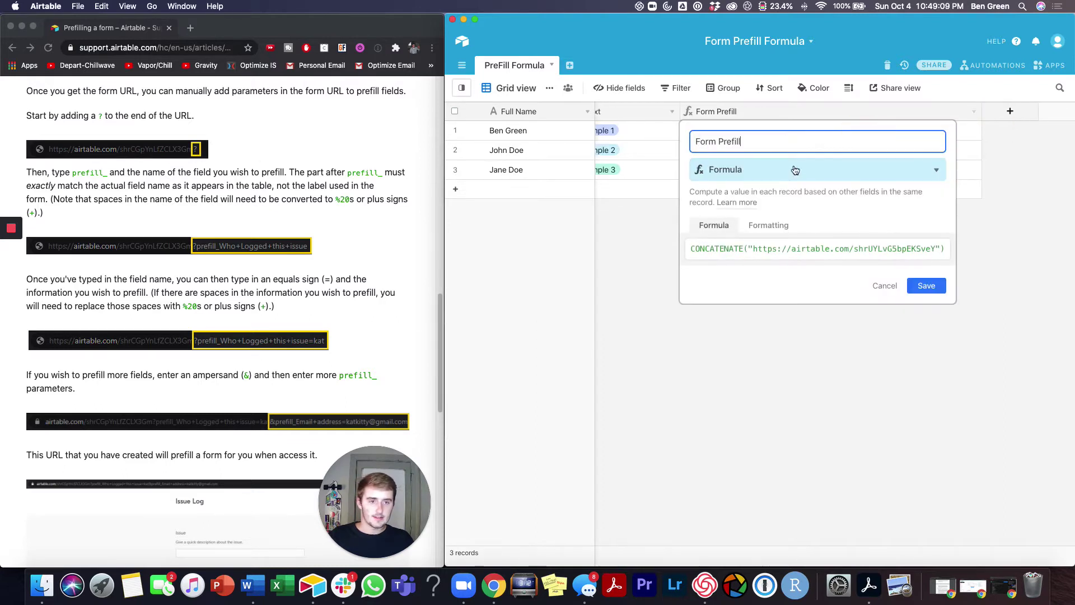
pyautogui.click(943, 251)
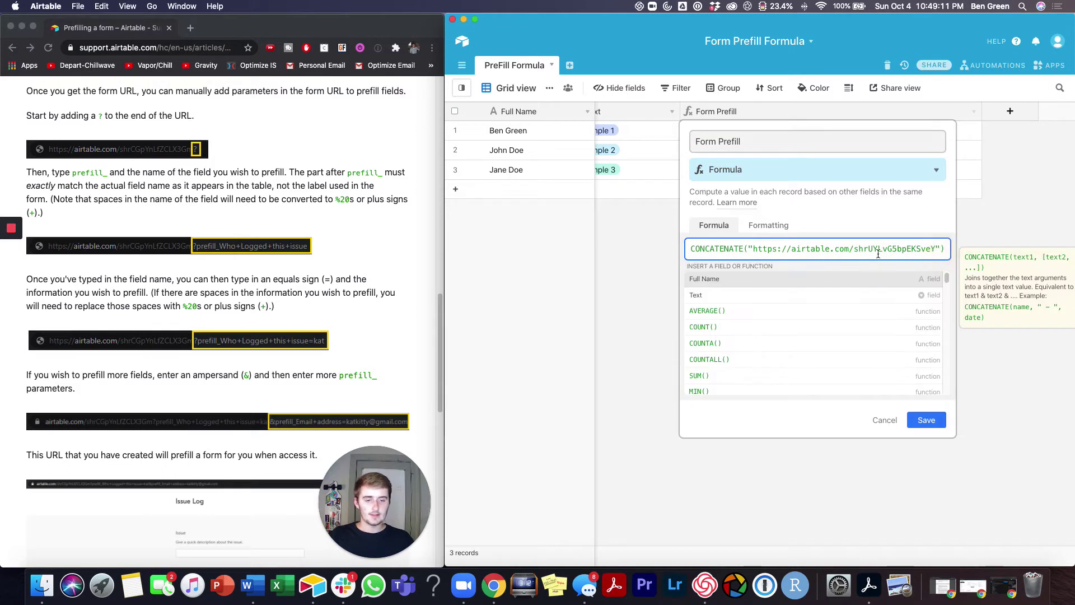
pyautogui.click(719, 248)
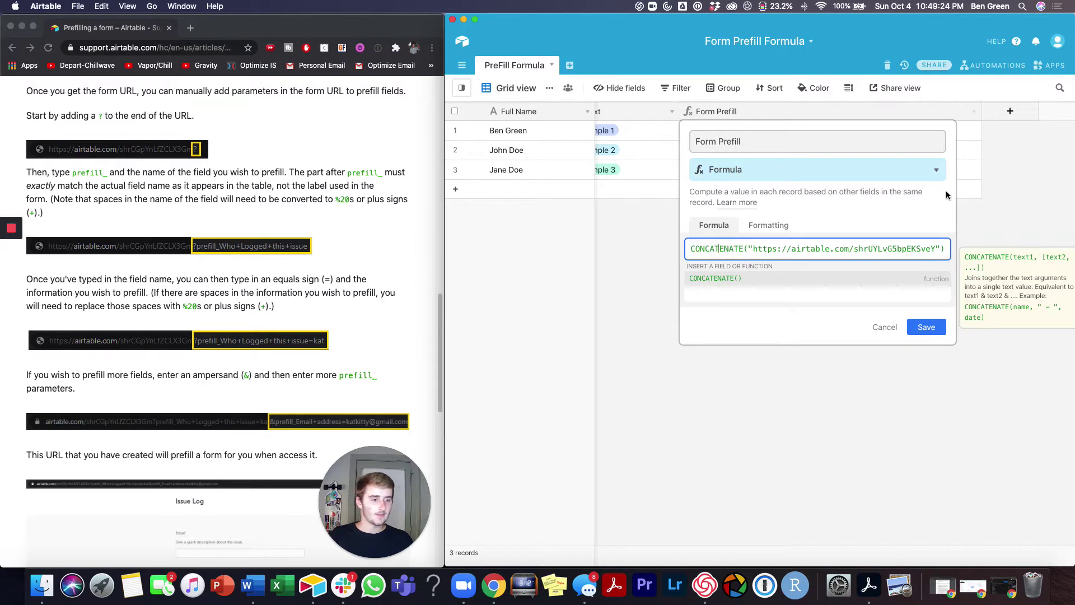
pyautogui.click(942, 250)
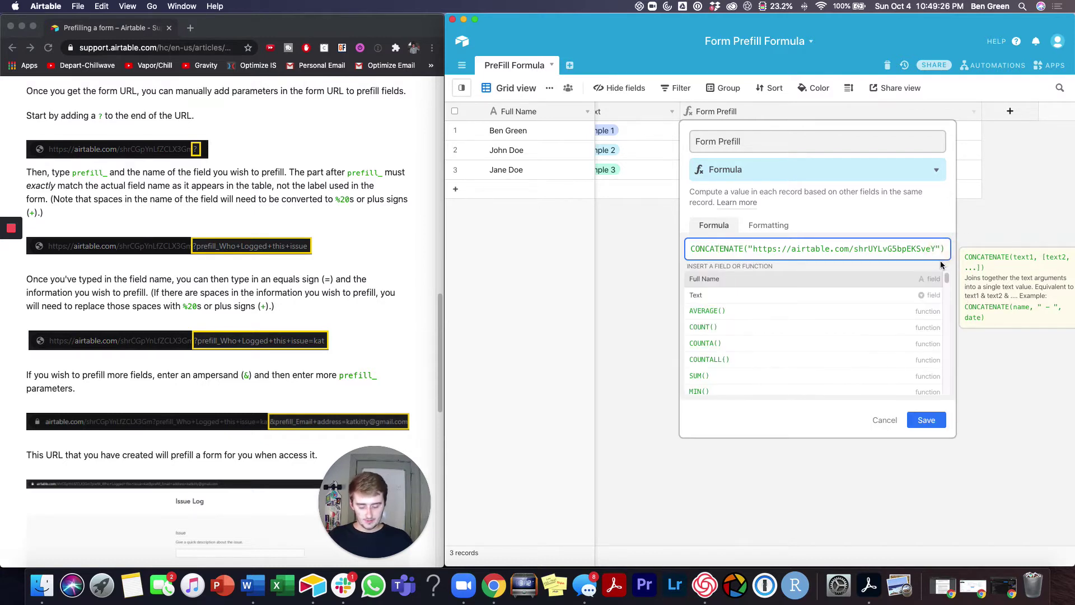
pyautogui.write(',')
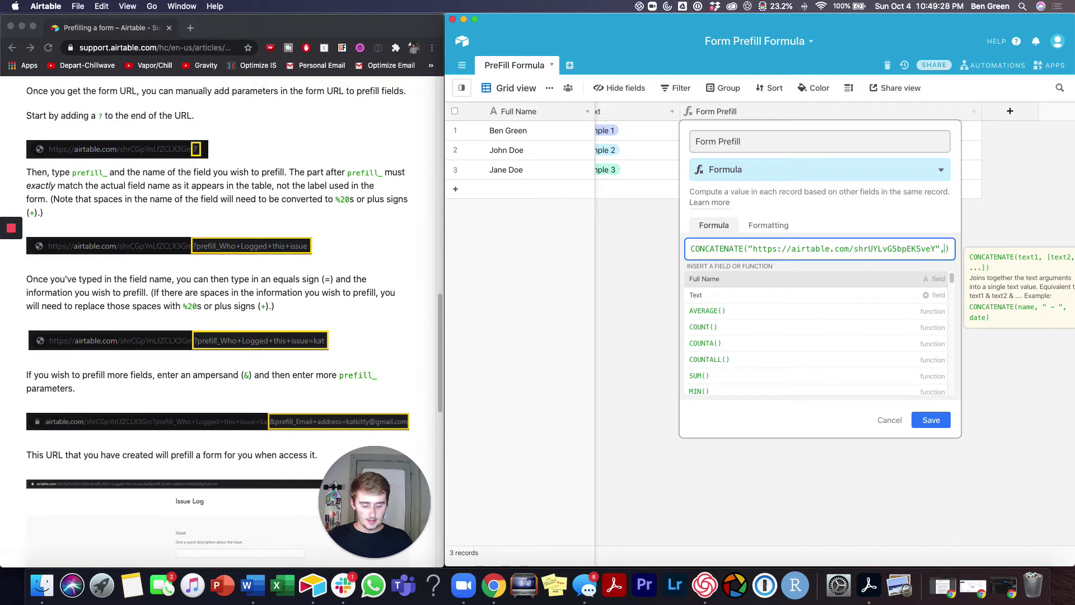
pyautogui.write('"')
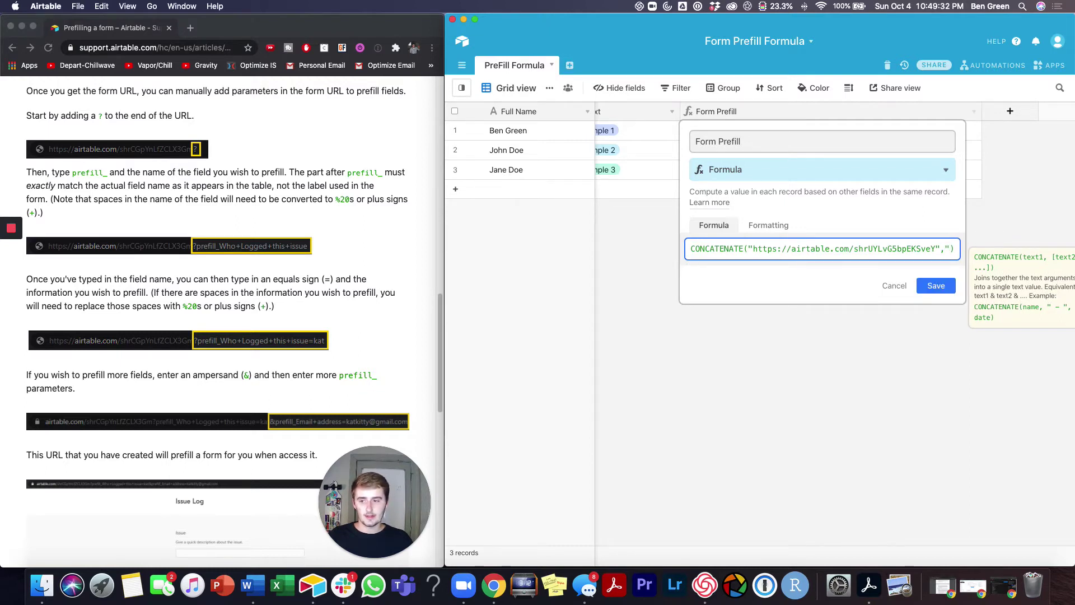
pyautogui.write('?')
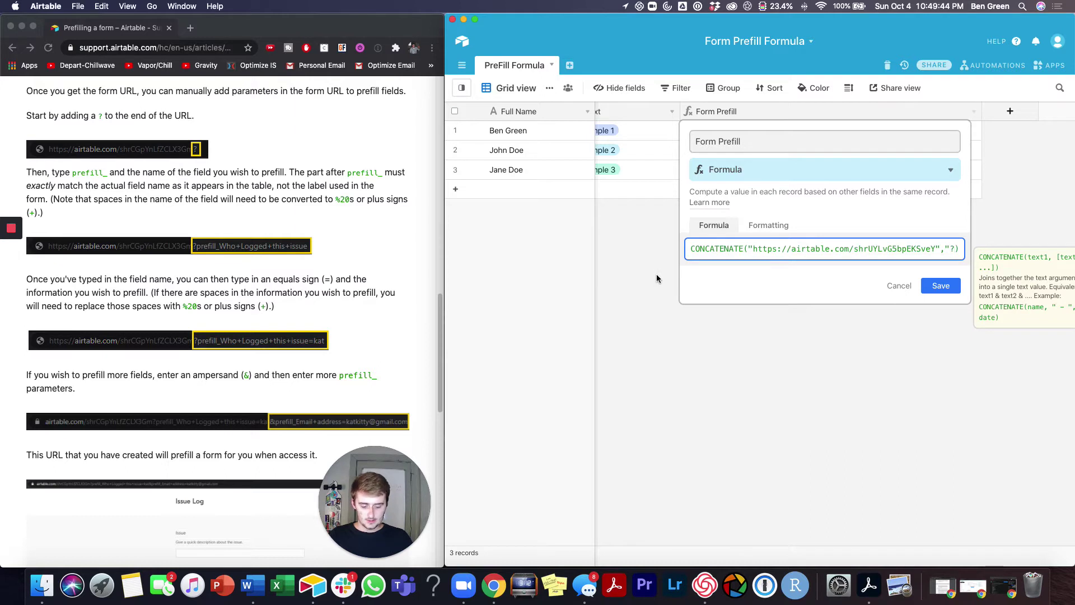
pyautogui.write('prefill')
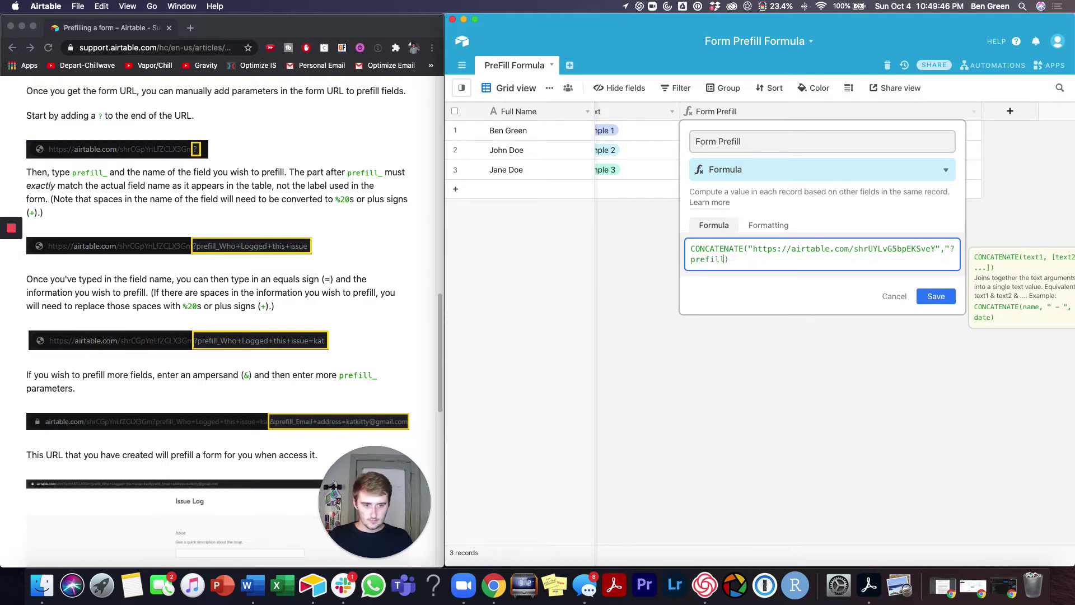
pyautogui.write('_"')
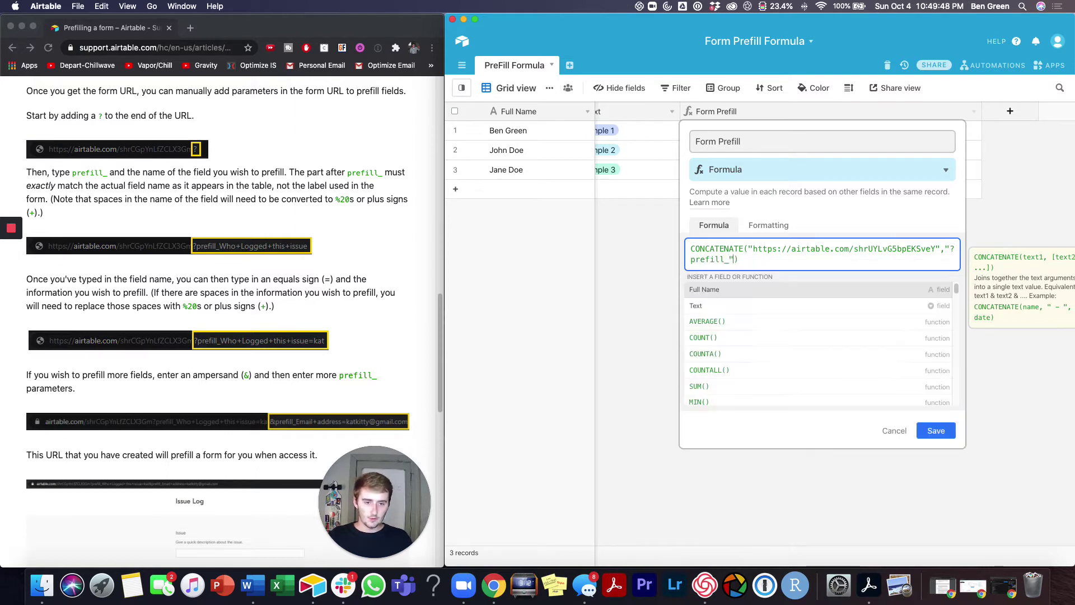
pyautogui.click(945, 429)
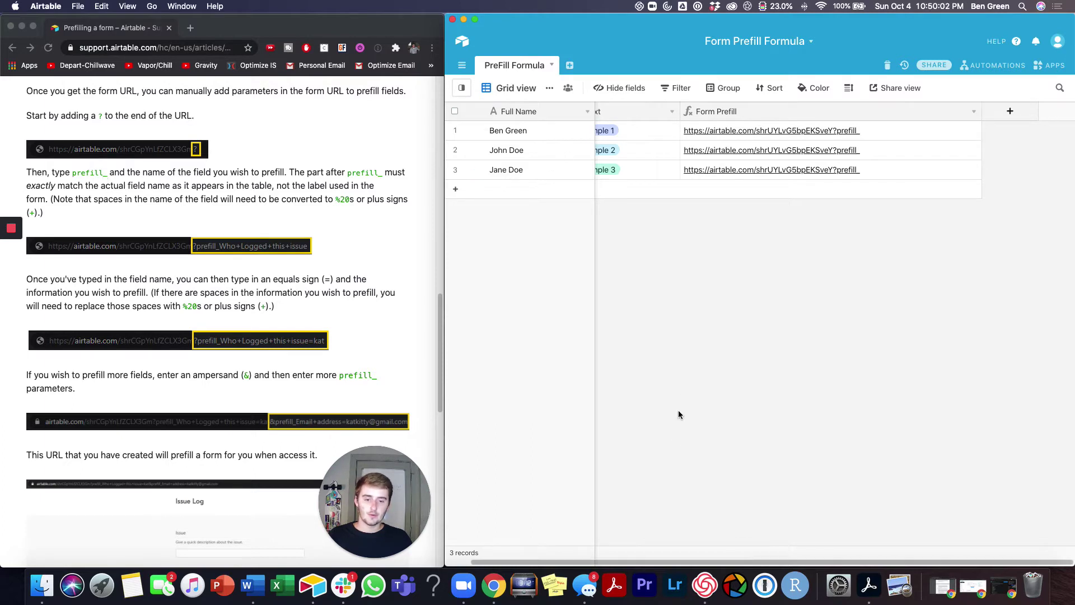
# - Add "Full%20Name" and "=" arguments after "?prefill_" in the Form Prefill formula
pyautogui.moveTo(606, 562); pyautogui.dragTo(582, 562)
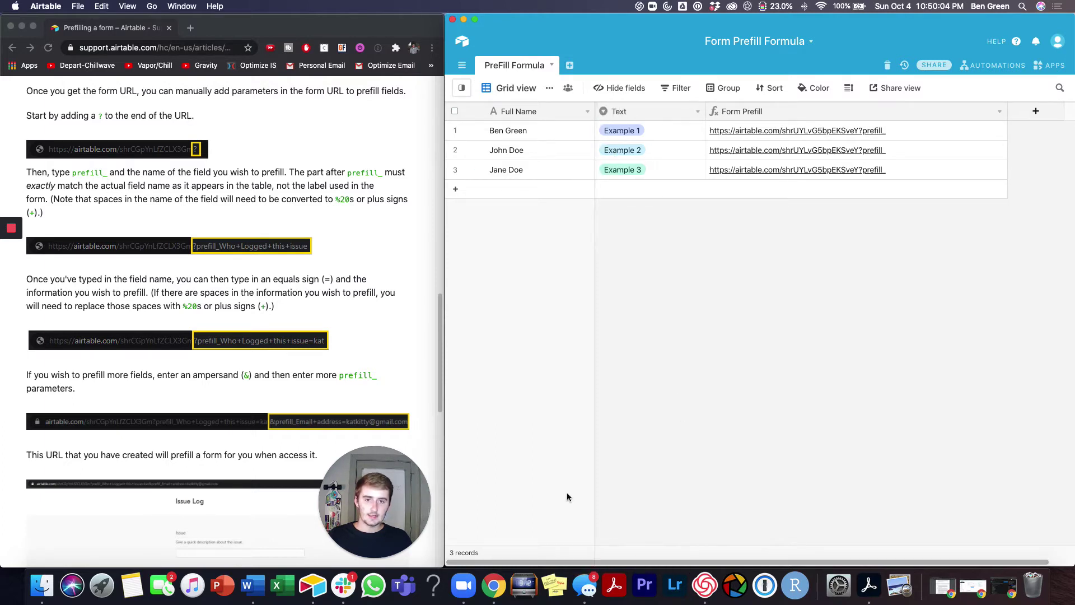
pyautogui.click(998, 112)
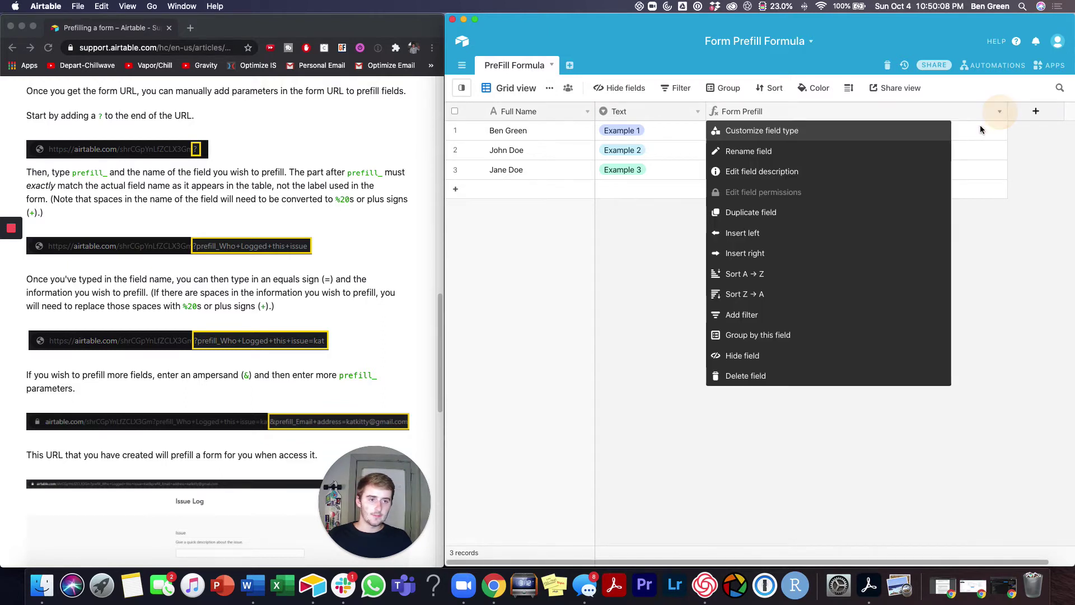
pyautogui.click(910, 132)
pyautogui.click(732, 261)
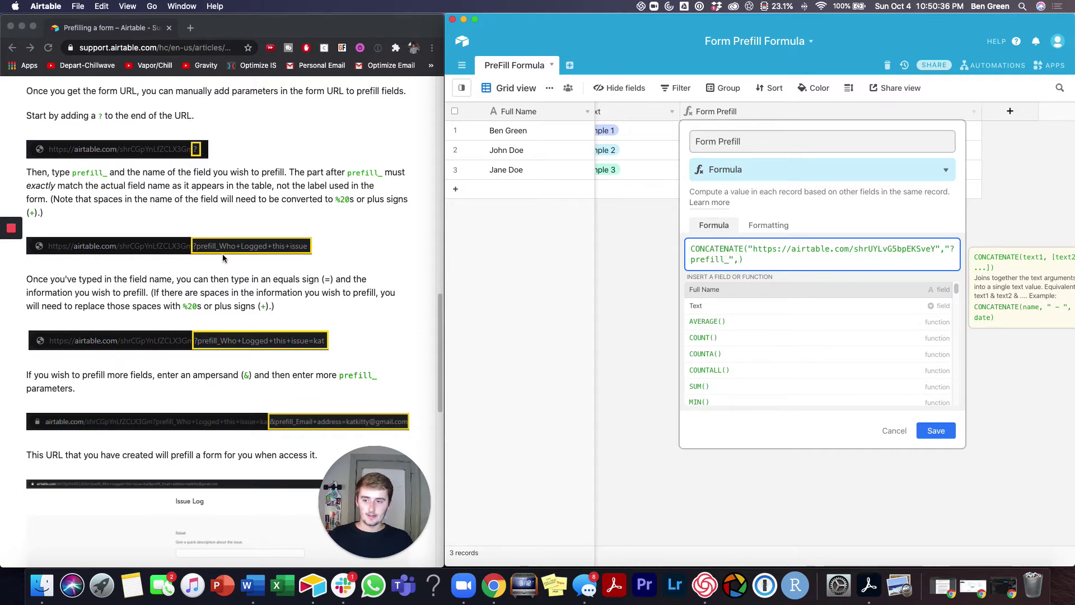
pyautogui.write('Full')
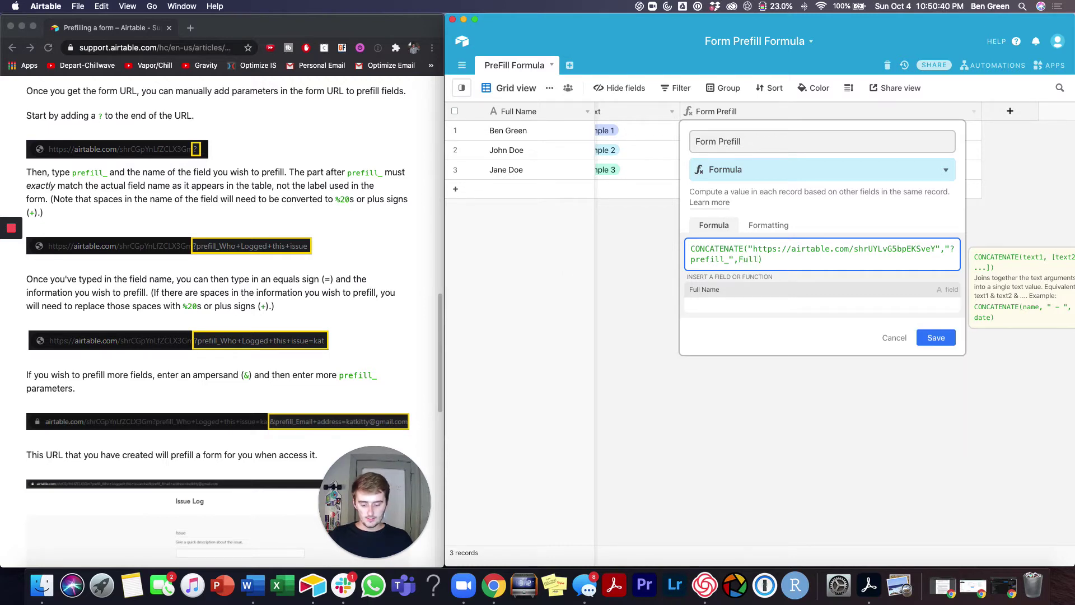
pyautogui.write('%20Nam')
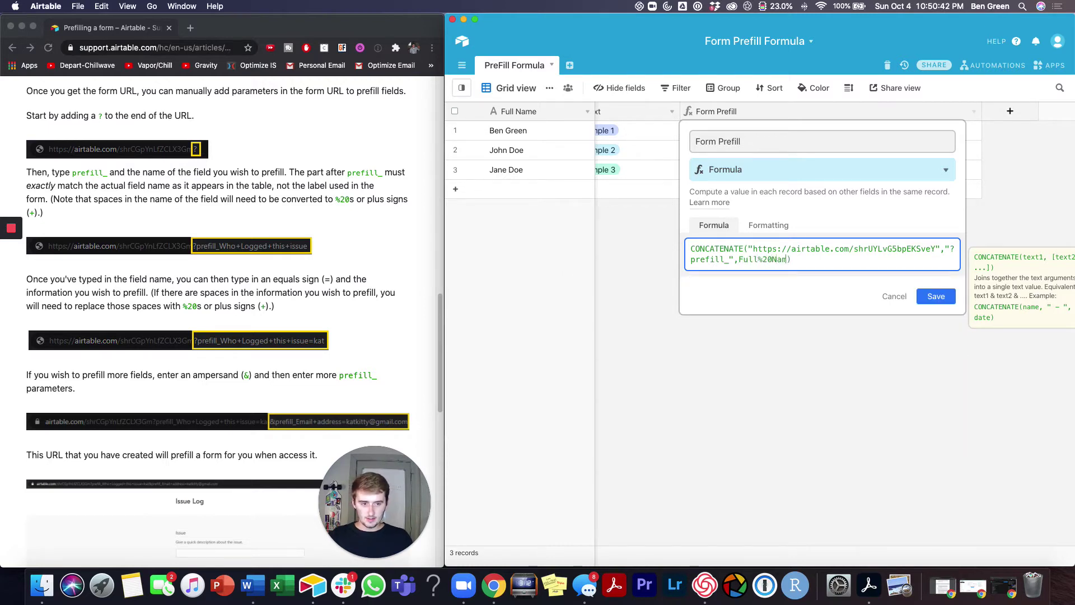
pyautogui.write('e')
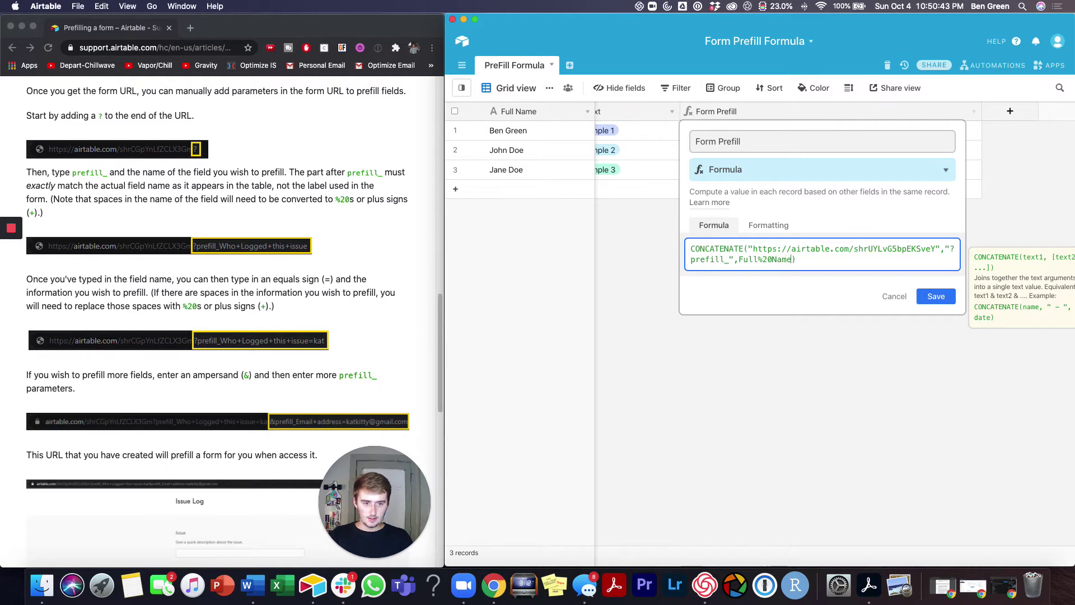
pyautogui.click(739, 261)
pyautogui.write('"')
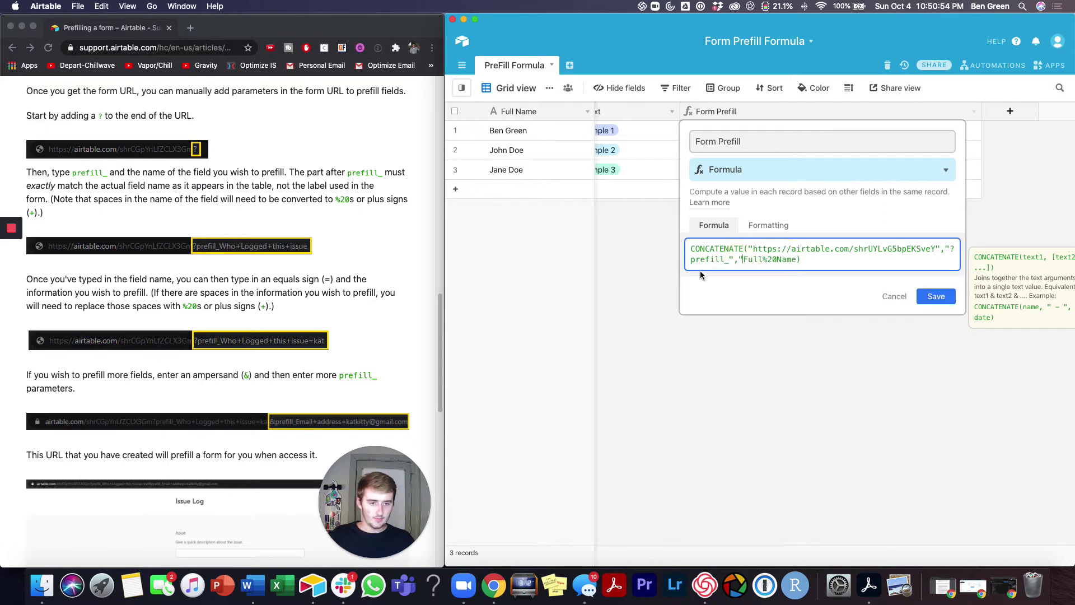
pyautogui.write('"')
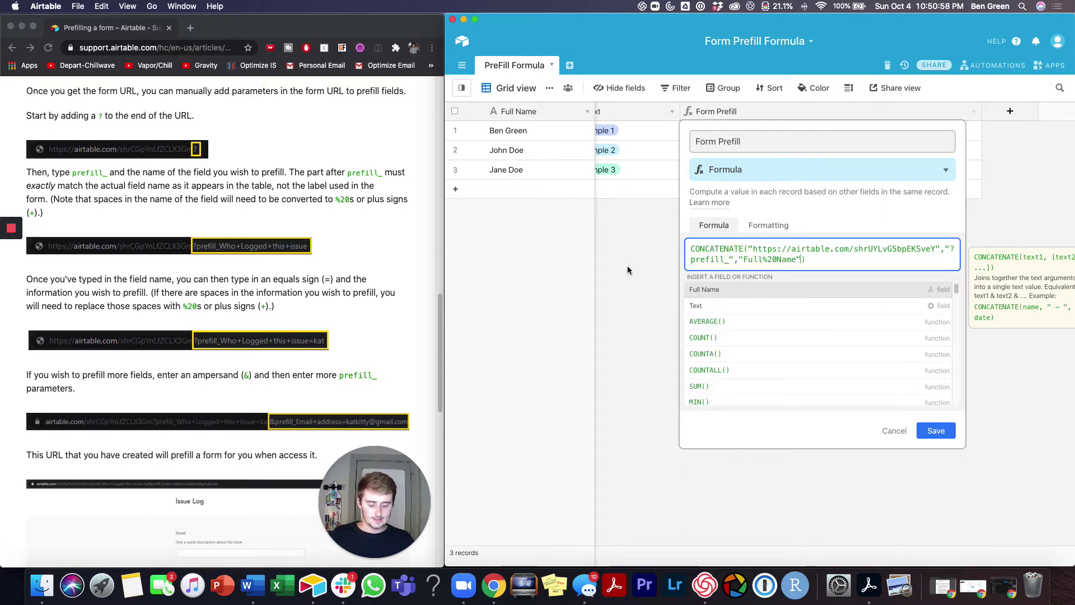
pyautogui.write(',')
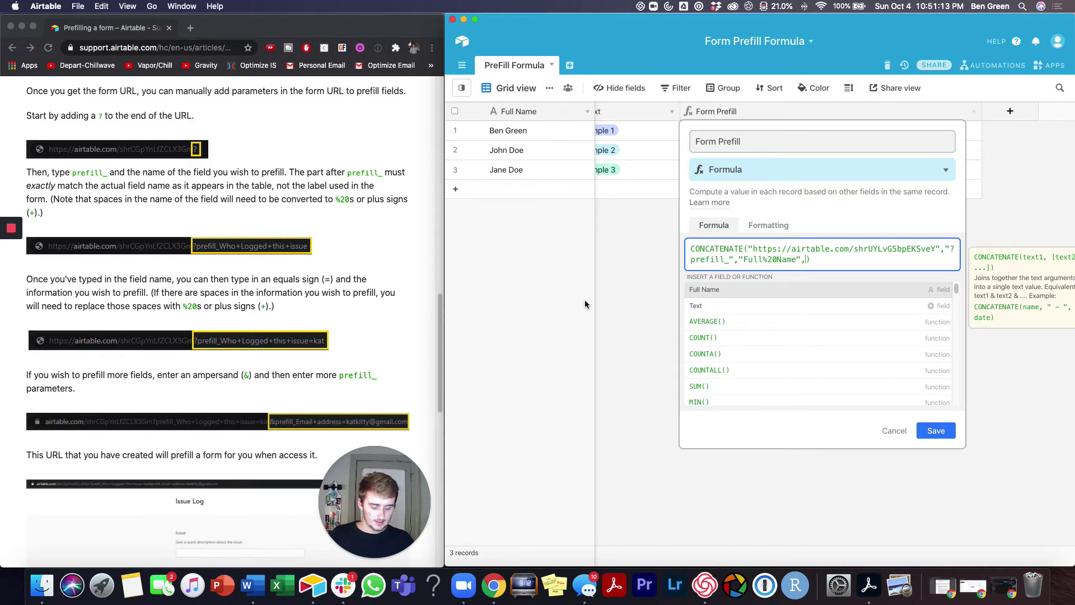
pyautogui.write('"')
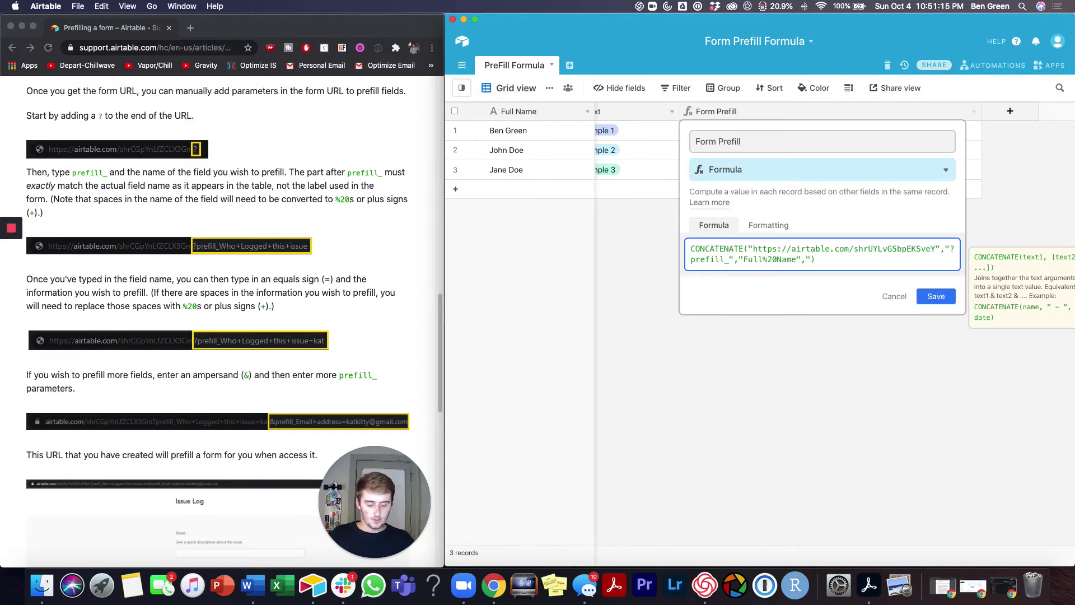
pyautogui.write('=",')
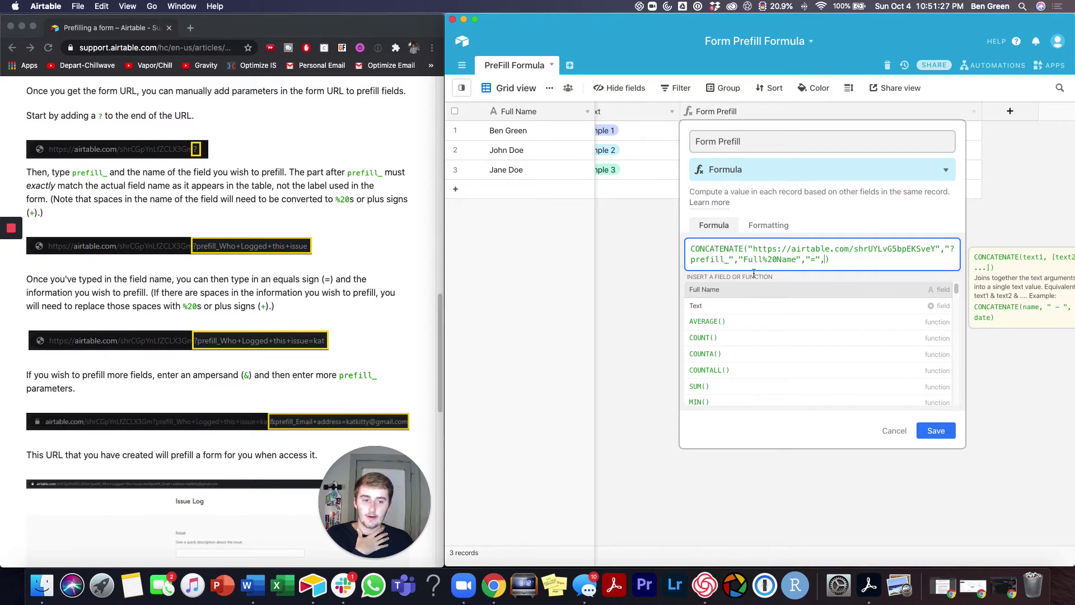
# - Append ENCODE_URL_COMPONENT({Full Name}) after the "=" argument in the formula
pyautogui.click(752, 296)
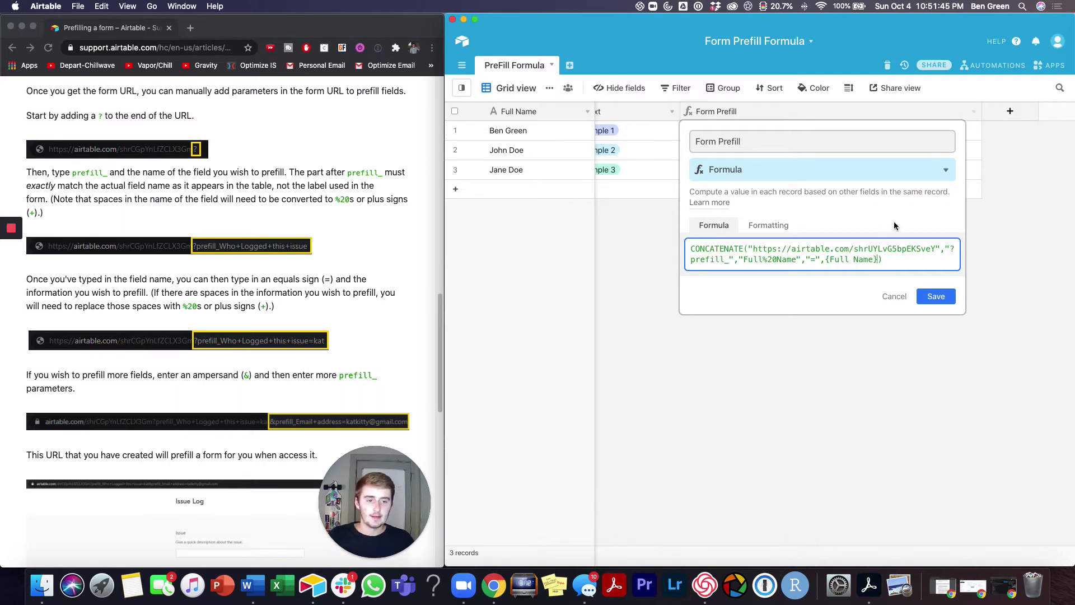
pyautogui.click(825, 261)
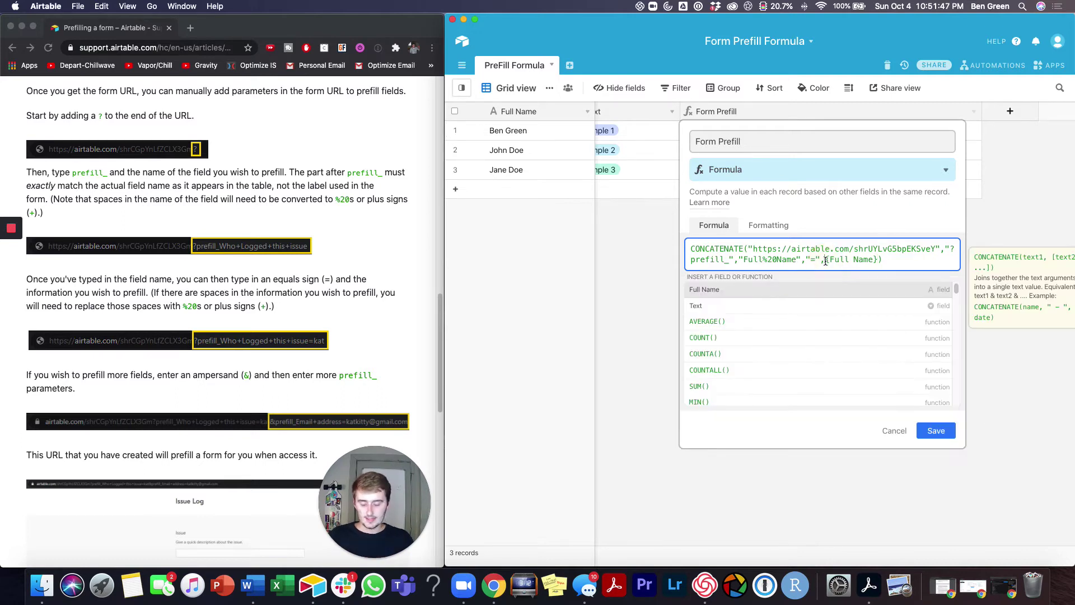
pyautogui.write('en')
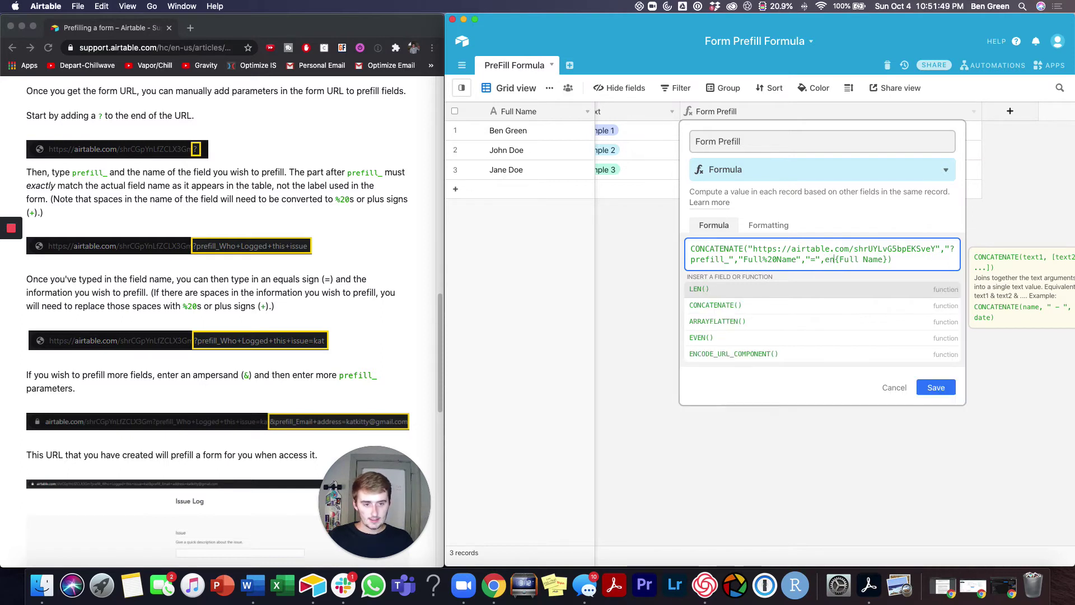
pyautogui.click(783, 353)
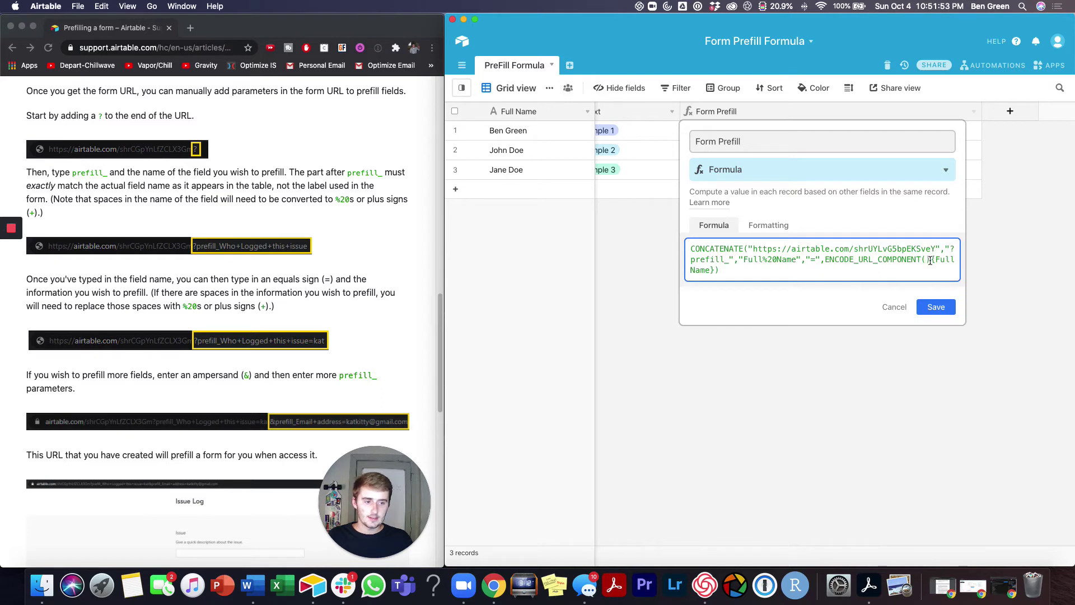
pyautogui.moveTo(930, 261); pyautogui.dragTo(714, 272)
pyautogui.press('BackSpace')
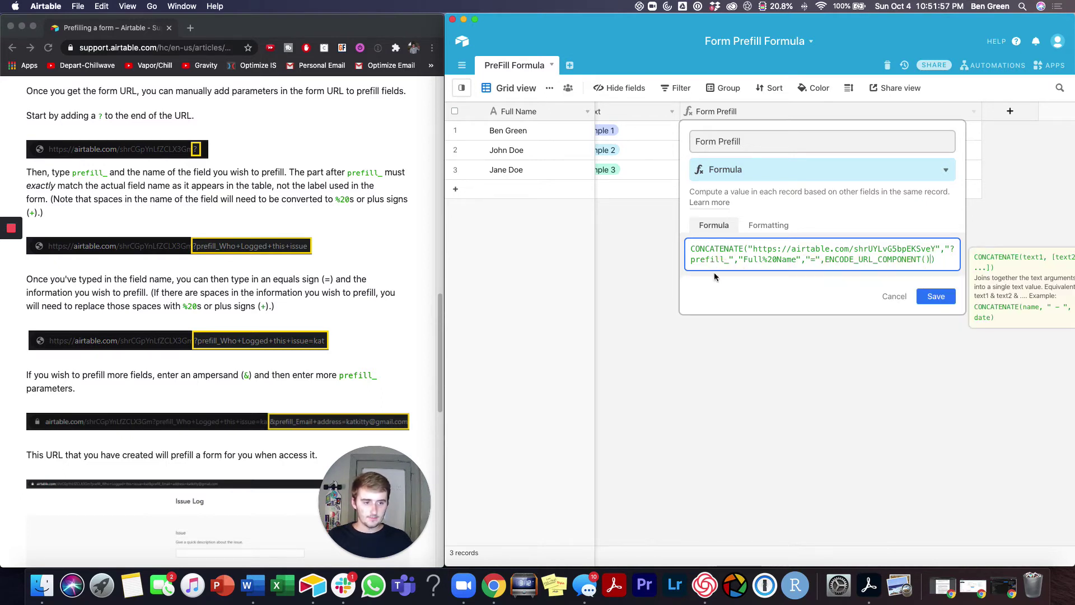
pyautogui.write('en')
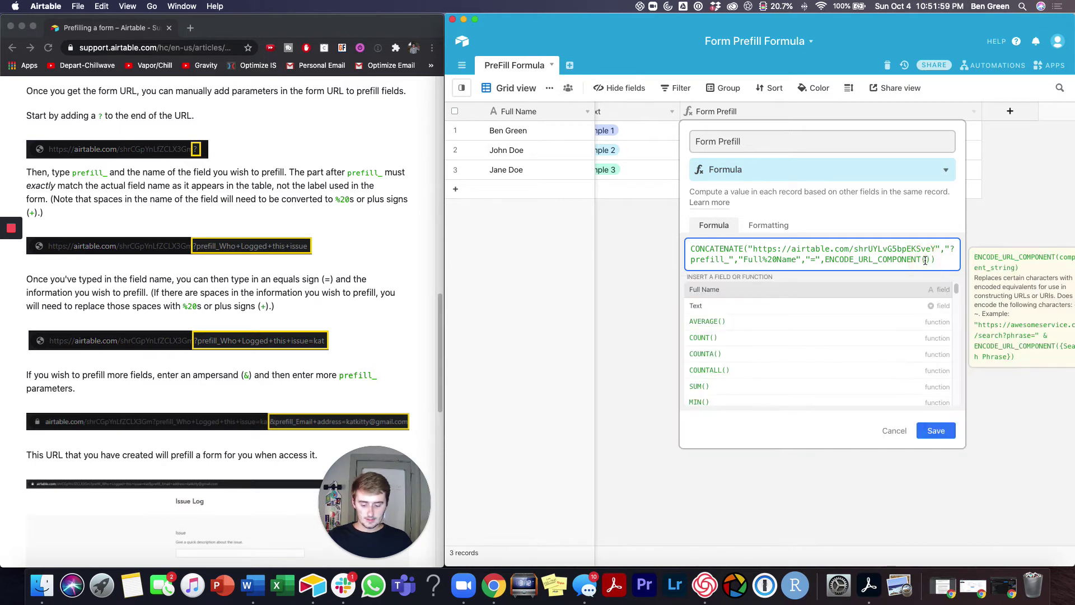
pyautogui.press('BackSpace')
pyautogui.press('BackSpace')
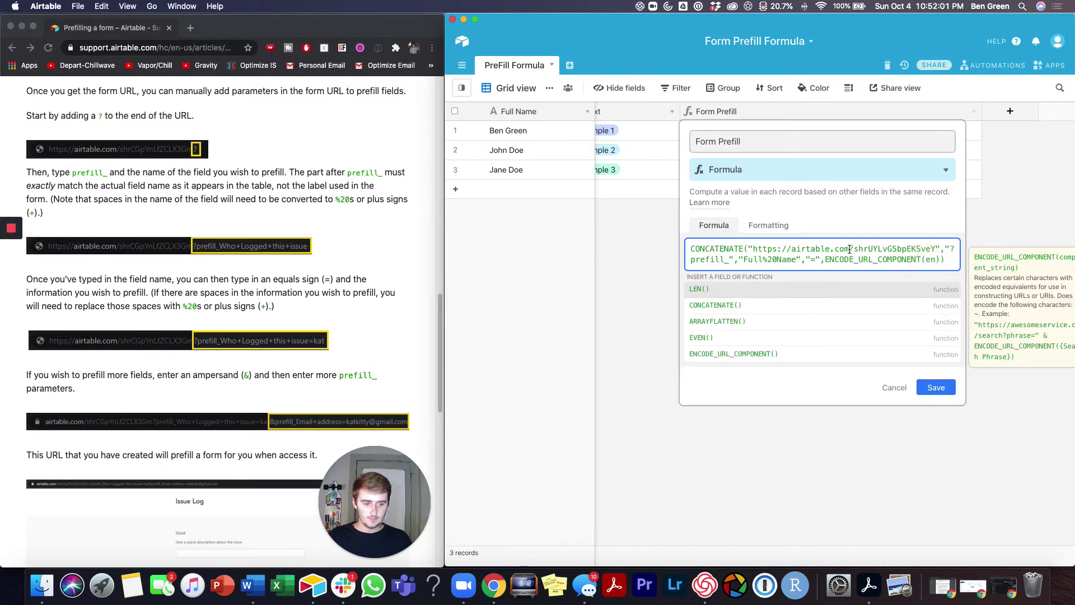
pyautogui.write('{')
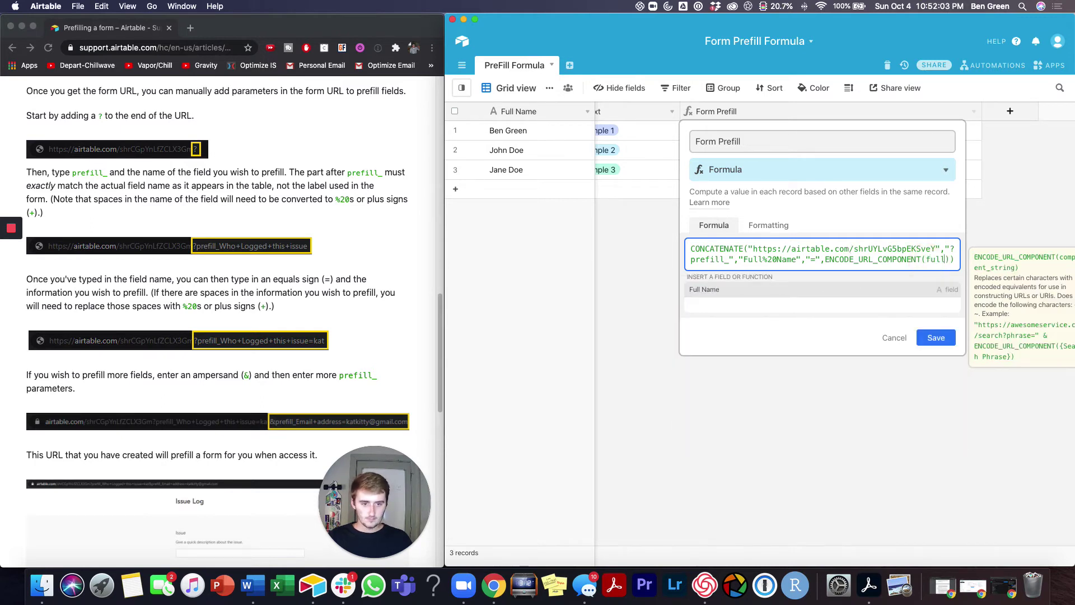
pyautogui.click(831, 291)
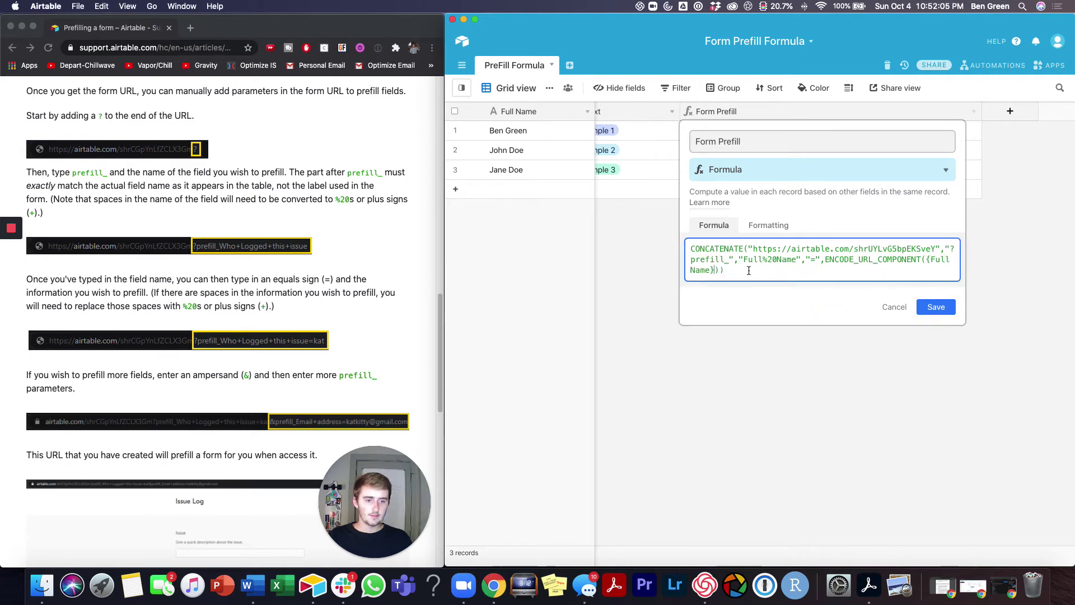
# - Save the formula and open the first two records' prefilled form links
pyautogui.click(935, 307)
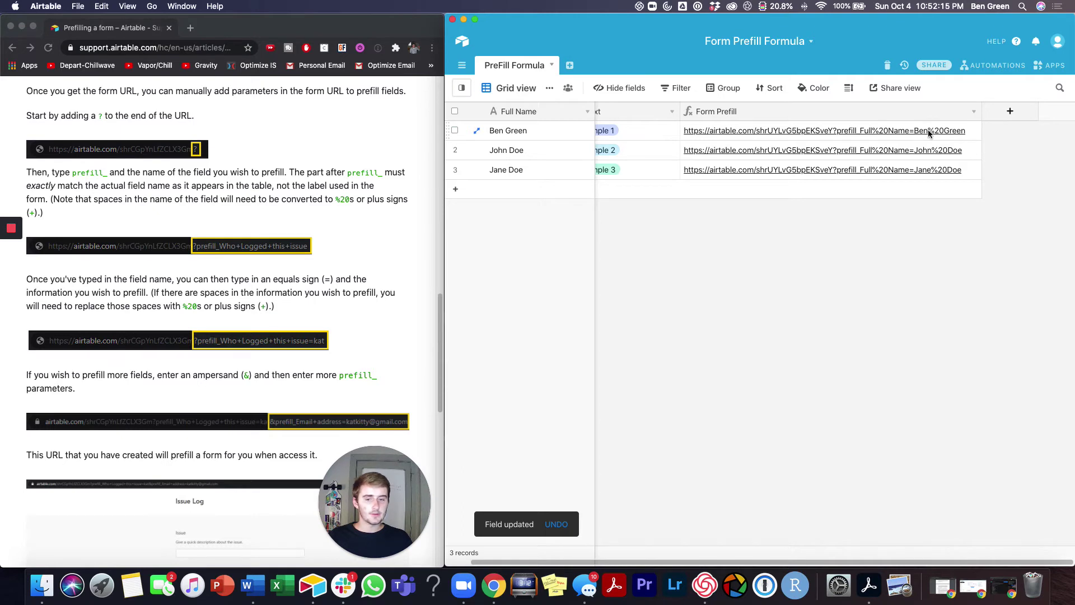
pyautogui.click(715, 134)
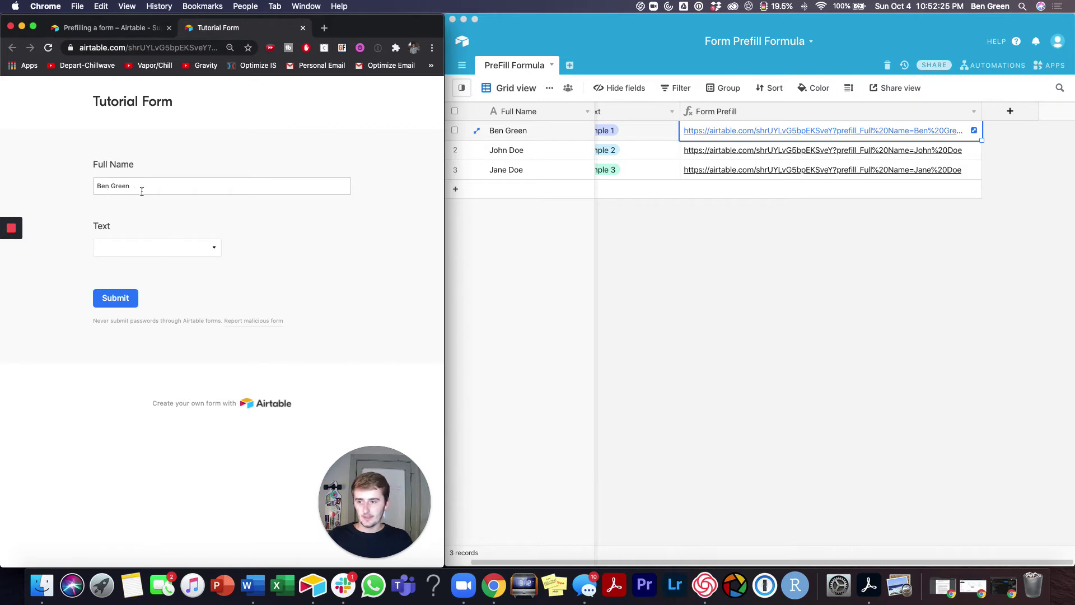
pyautogui.click(461, 88)
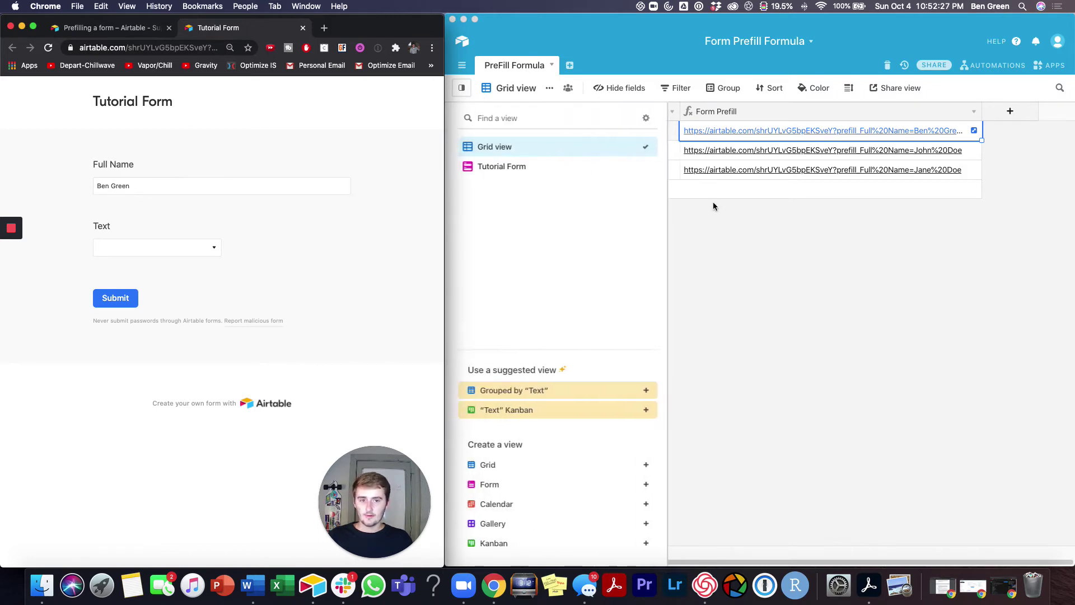
pyautogui.click(730, 222)
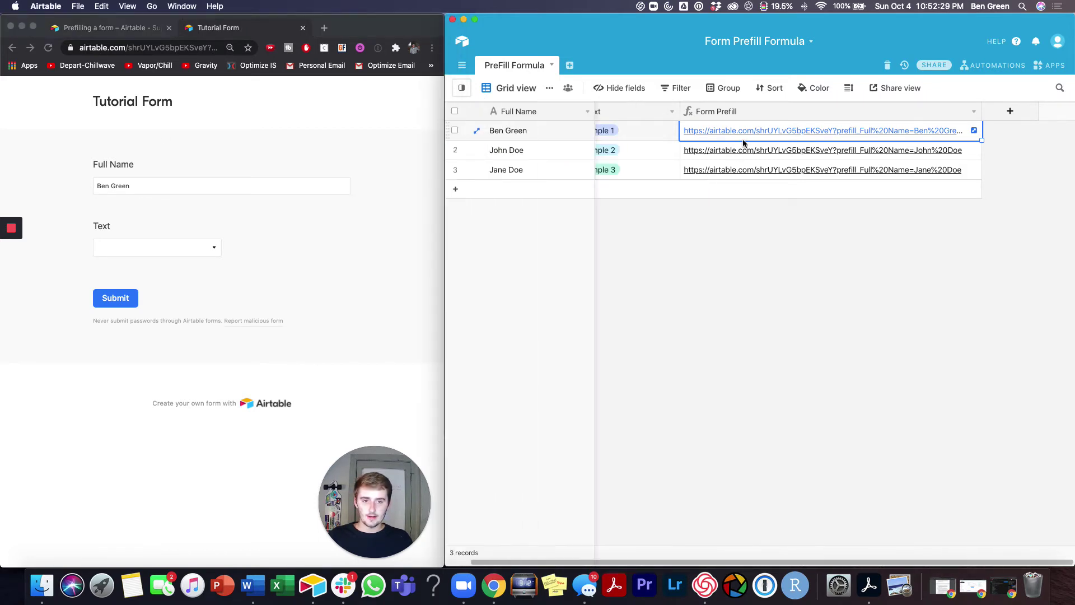
pyautogui.click(739, 150)
pyautogui.click(739, 154)
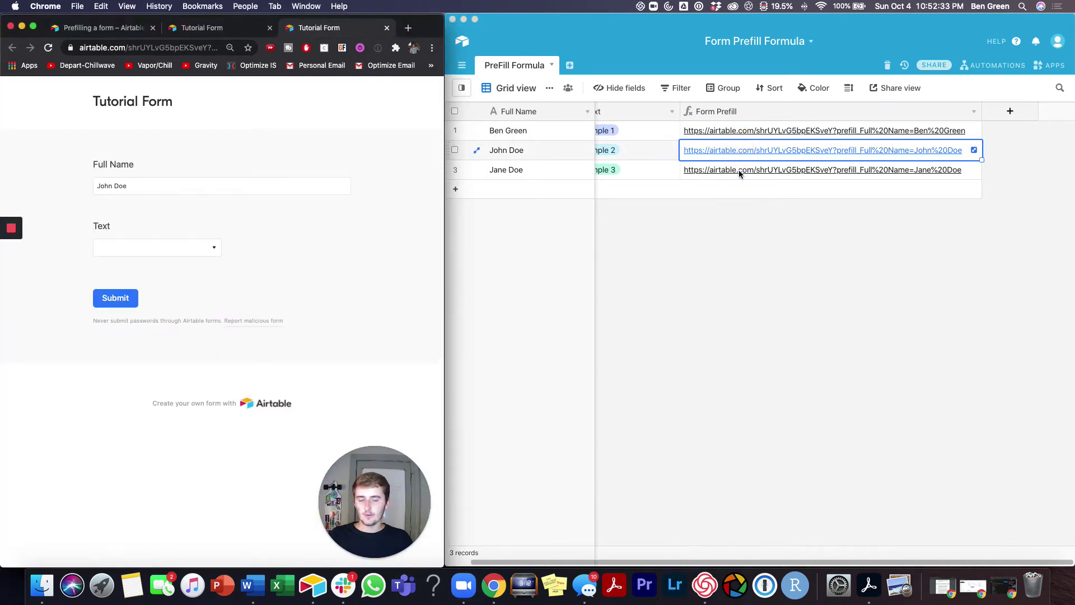
# - Open the third record's prefilled form link, then close the extra form tabs
pyautogui.click(740, 173)
pyautogui.click(739, 171)
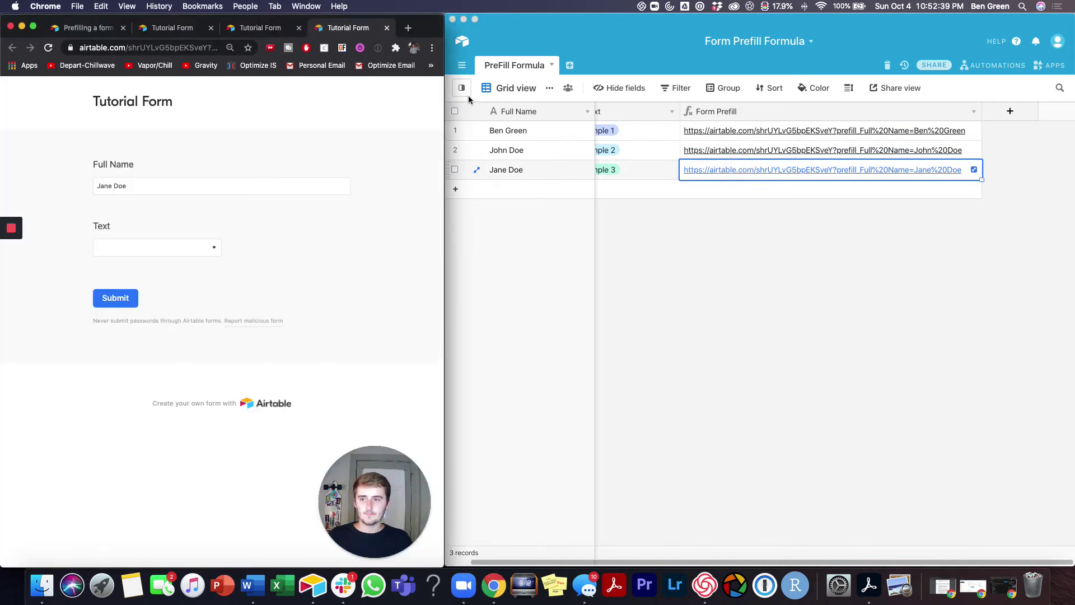
pyautogui.click(298, 28)
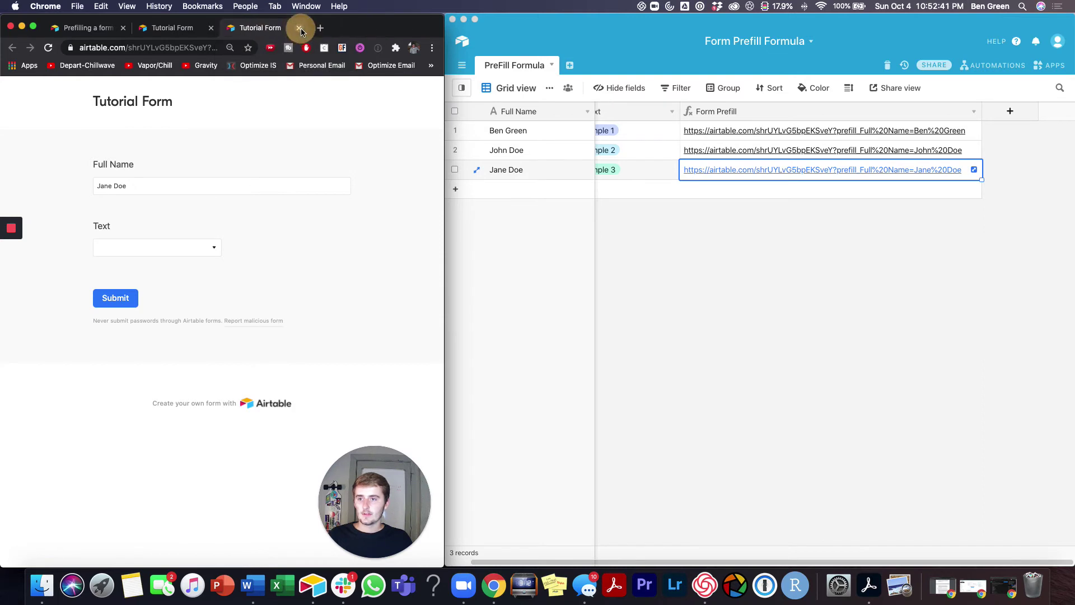
pyautogui.click(298, 27)
# - Close the last prefilled form tab and return to the base's grid
pyautogui.click(298, 27)
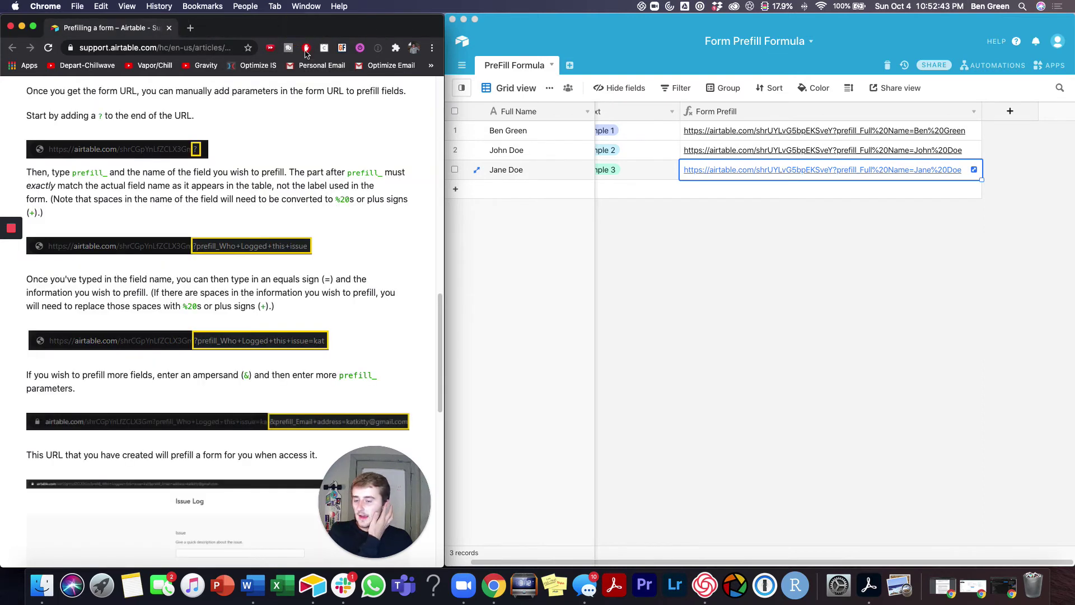
pyautogui.click(461, 88)
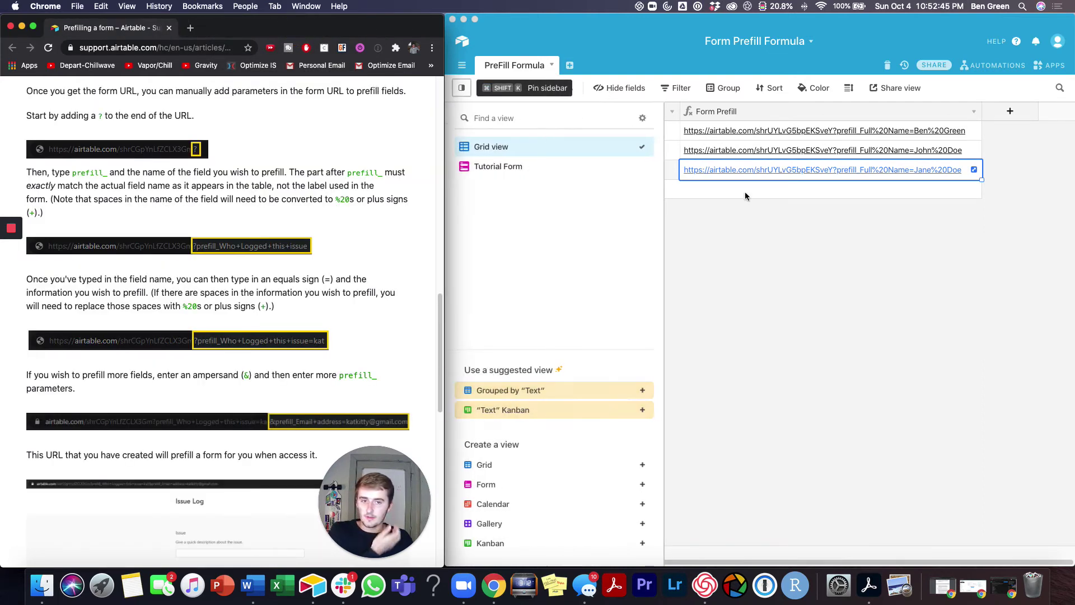
pyautogui.click(793, 298)
pyautogui.click(830, 259)
# - Add "&prefill_" and "Text" arguments to the end of the Form Prefill formula
pyautogui.click(971, 116)
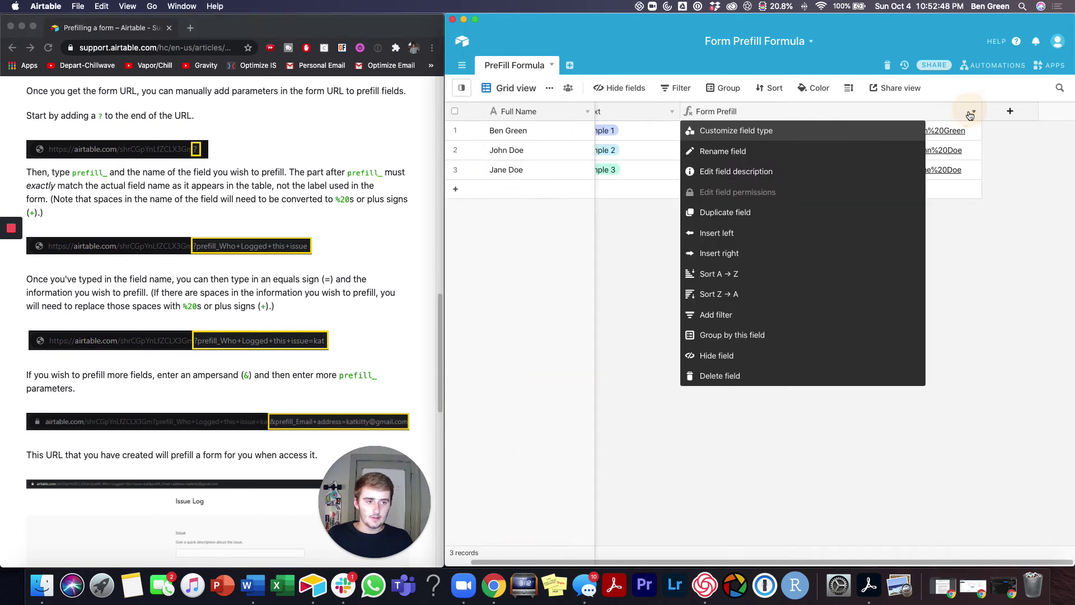
pyautogui.click(853, 125)
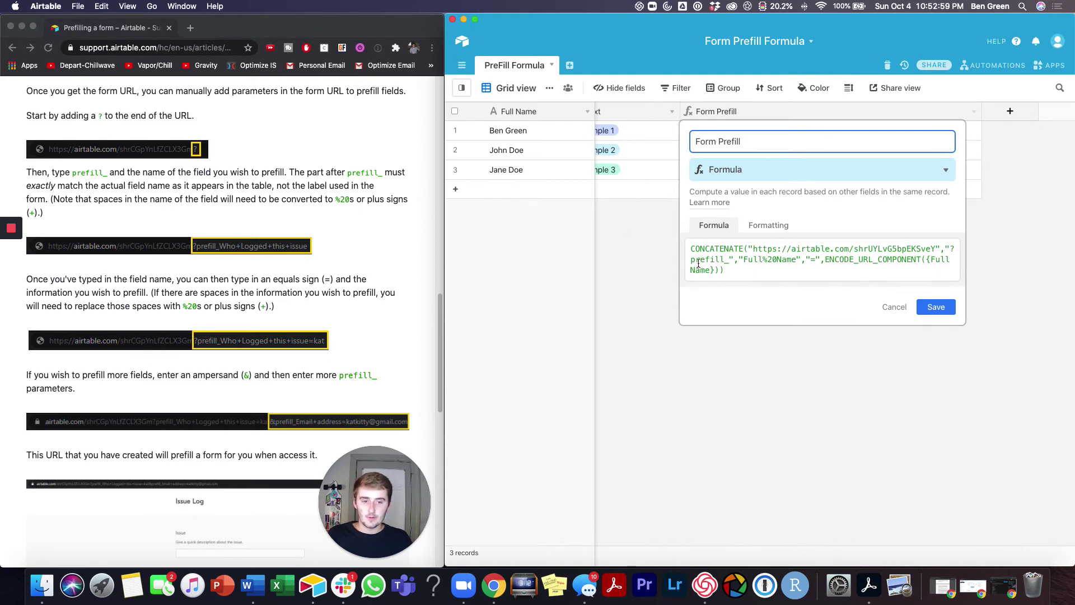
pyautogui.click(723, 272)
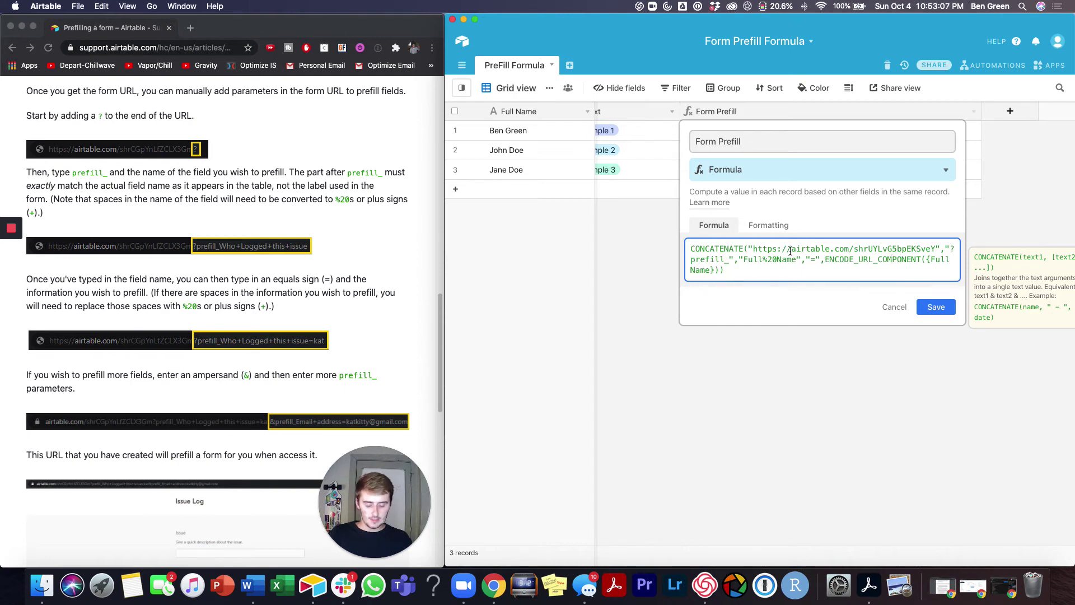
pyautogui.write(',')
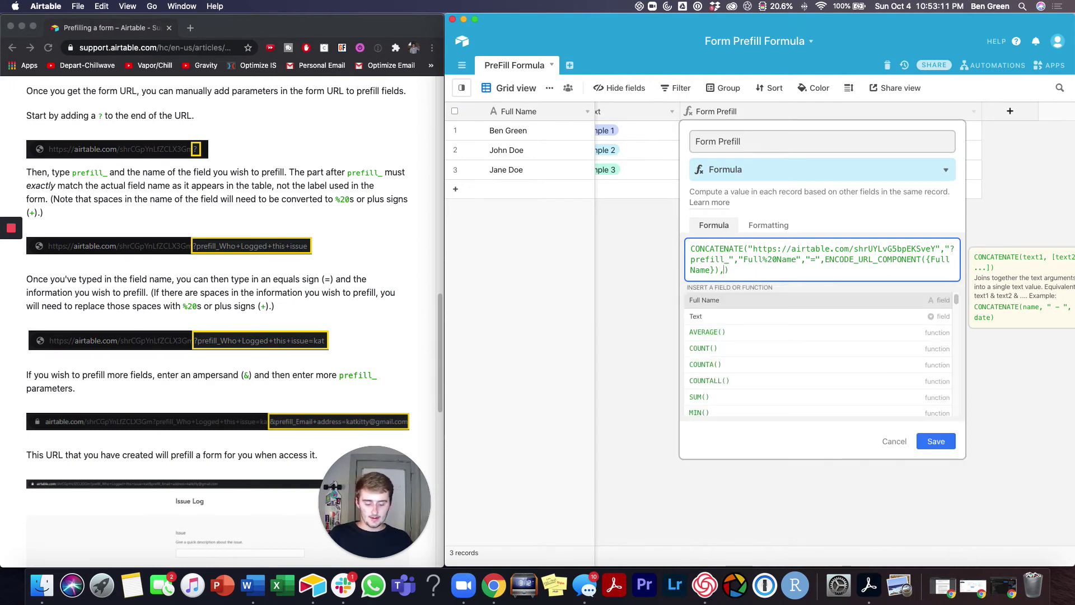
pyautogui.write('"')
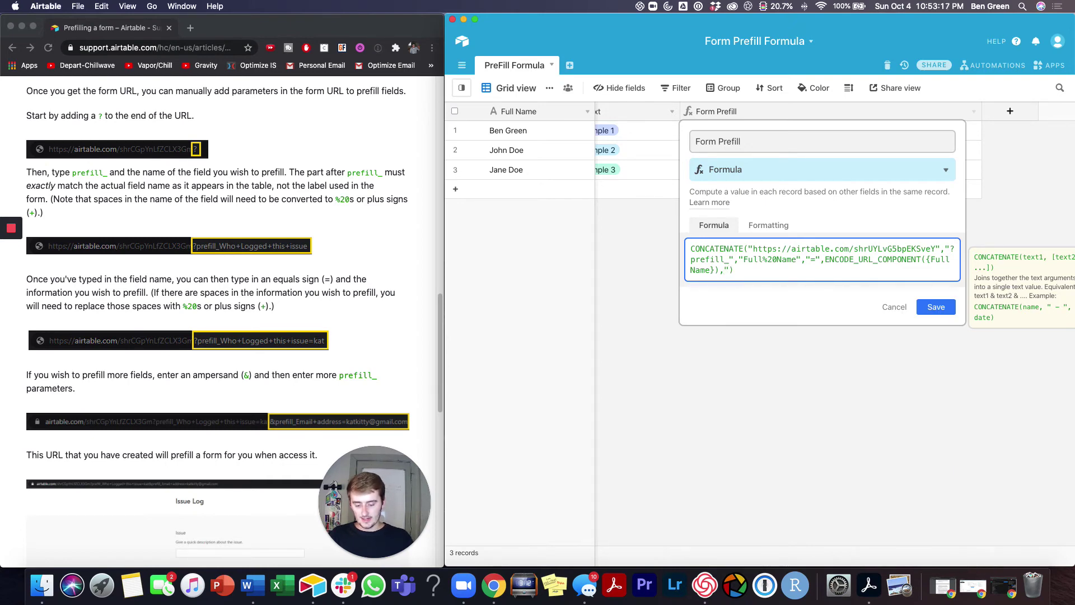
pyautogui.write('&')
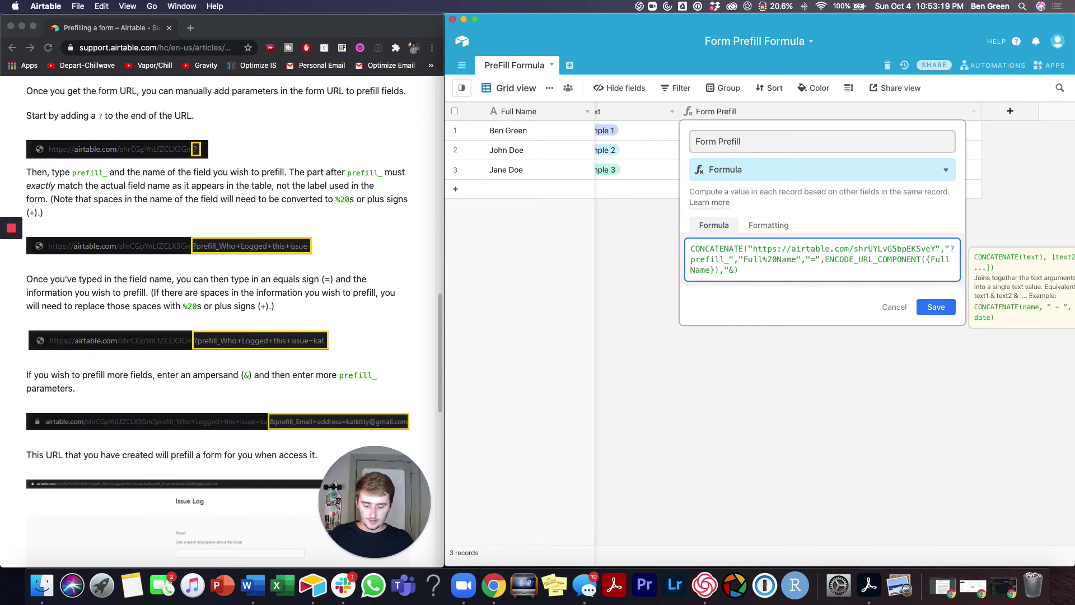
pyautogui.write('prefill')
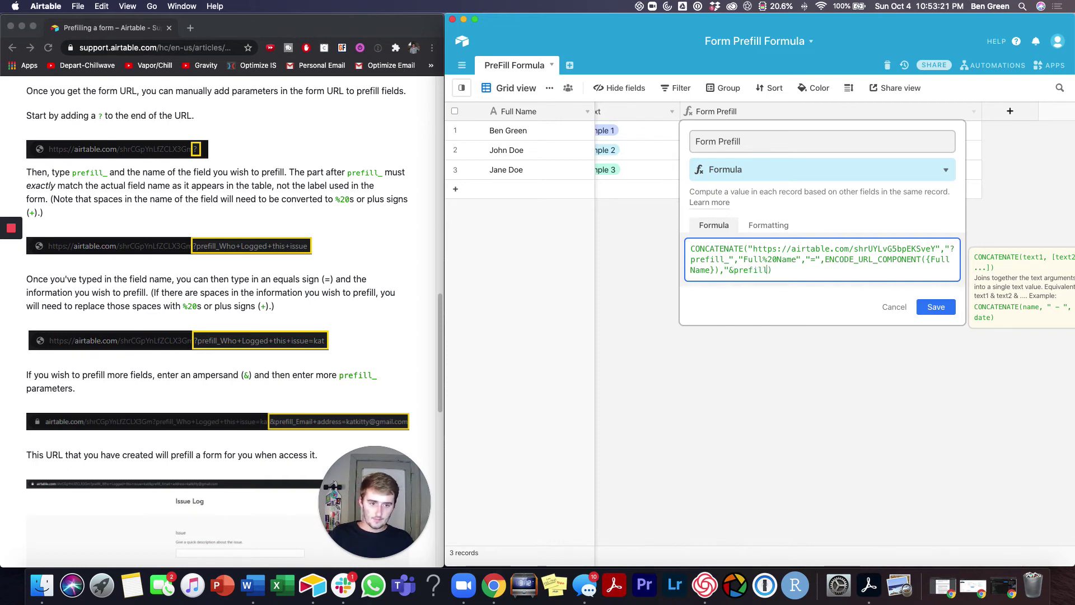
pyautogui.write('_')
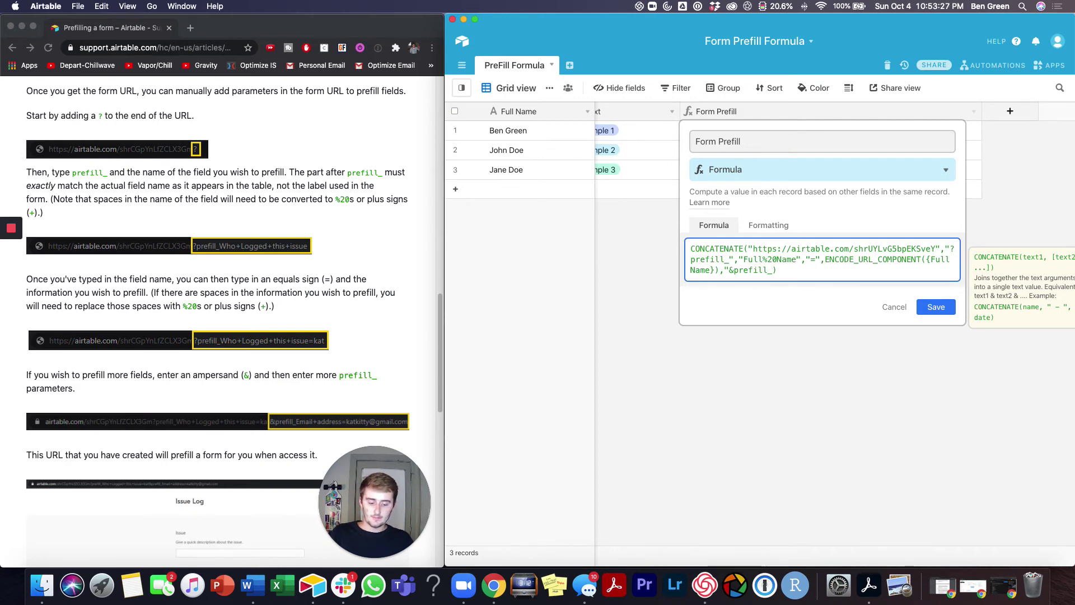
pyautogui.write('"')
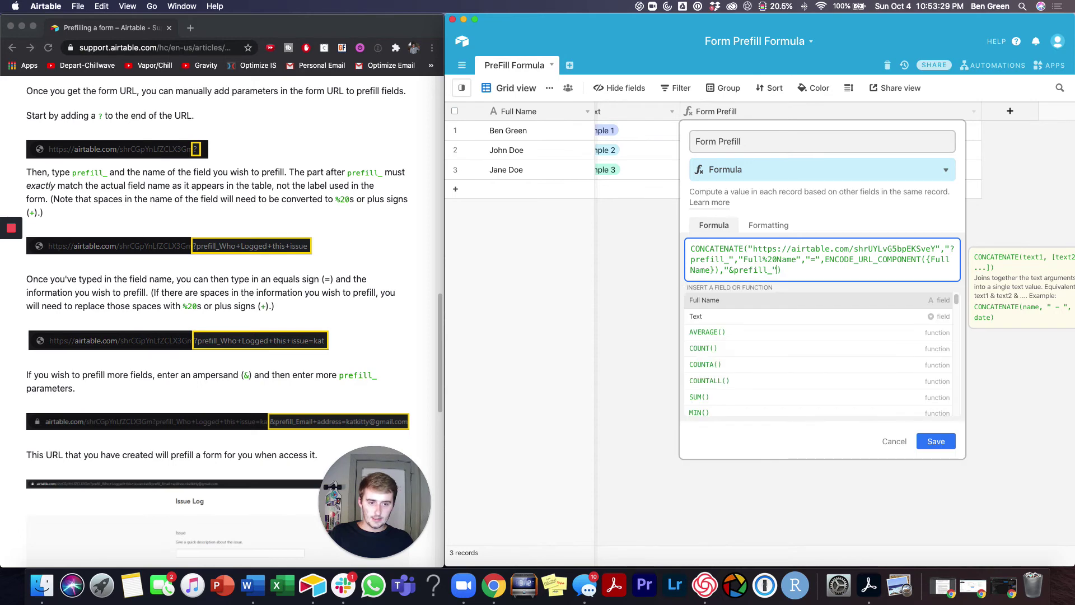
pyautogui.write(',"')
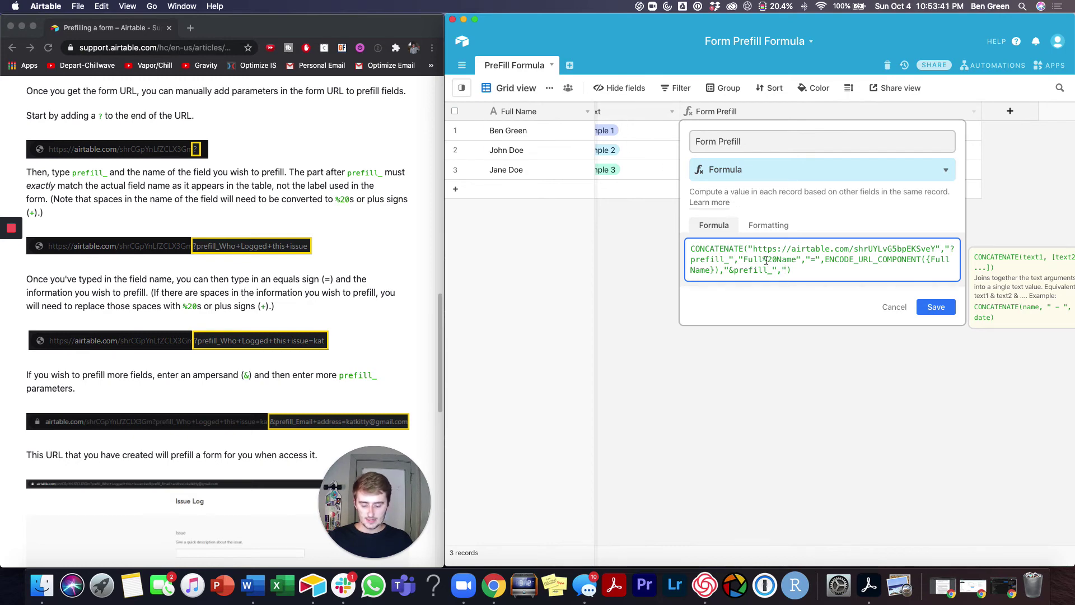
pyautogui.write('ext')
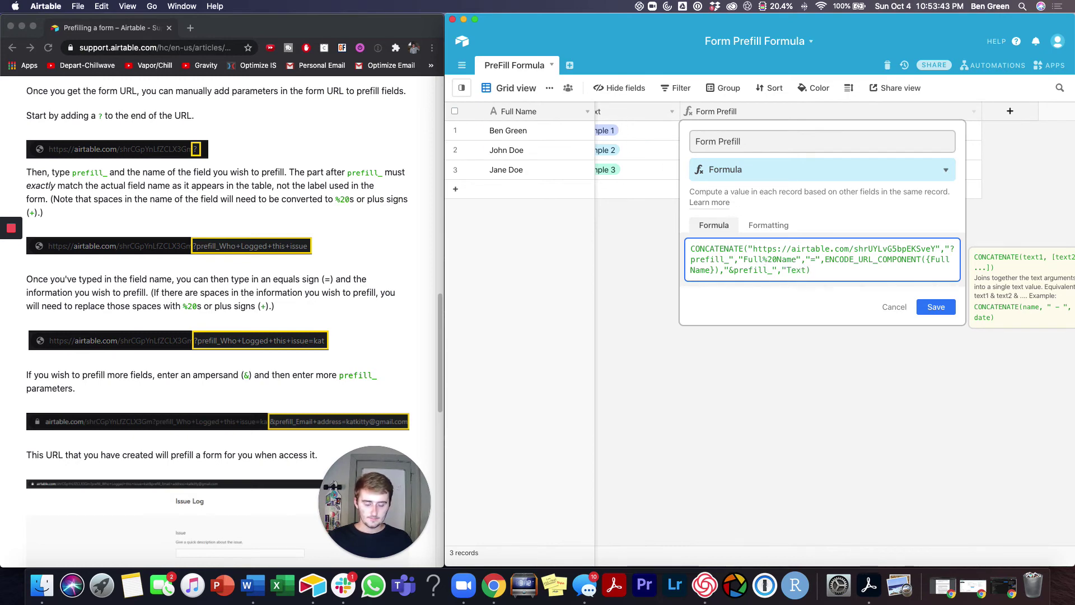
pyautogui.write('"')
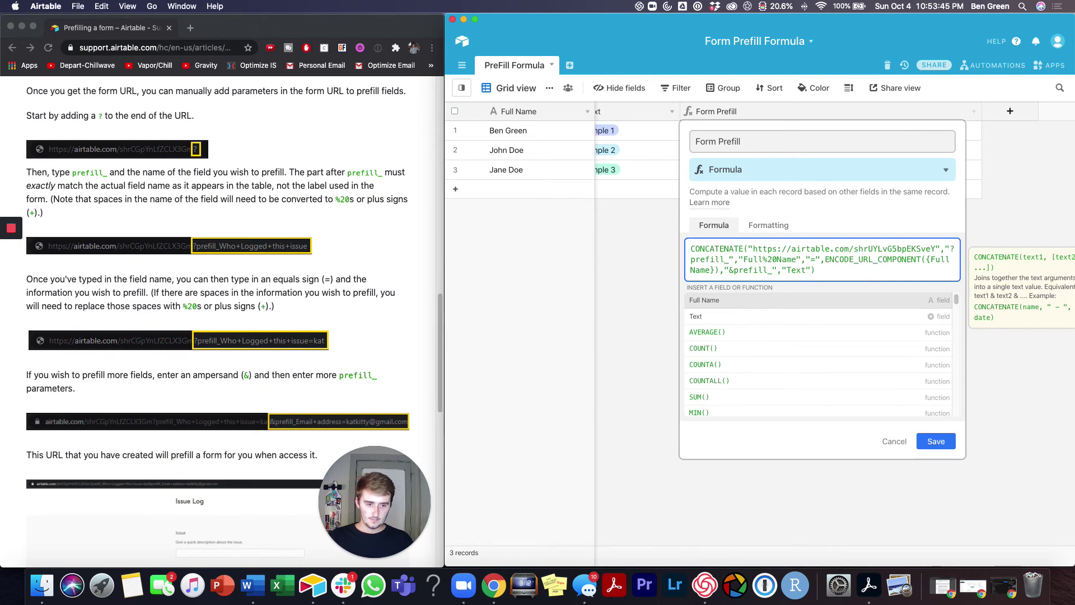
# - Save the "&prefill_" Text extension and reopen the Form Prefill formula
pyautogui.click(940, 441)
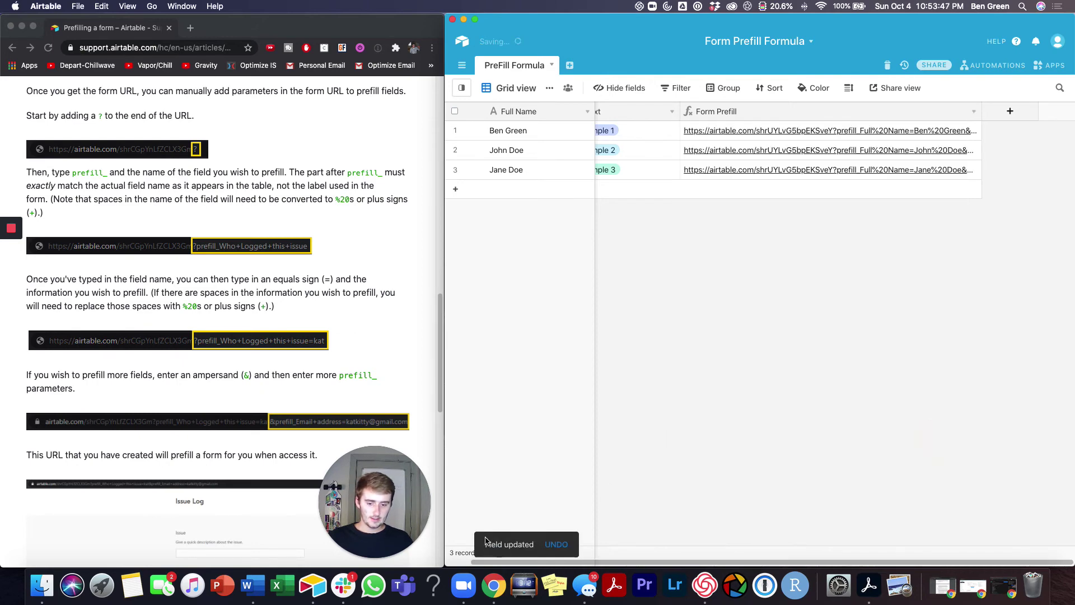
pyautogui.moveTo(504, 562); pyautogui.dragTo(459, 562)
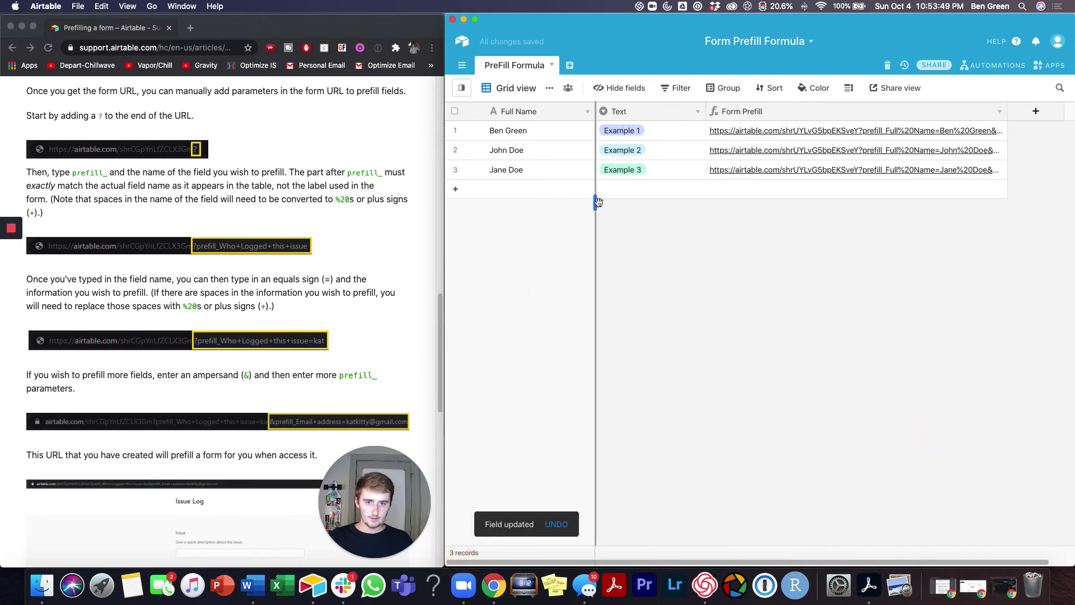
pyautogui.click(999, 112)
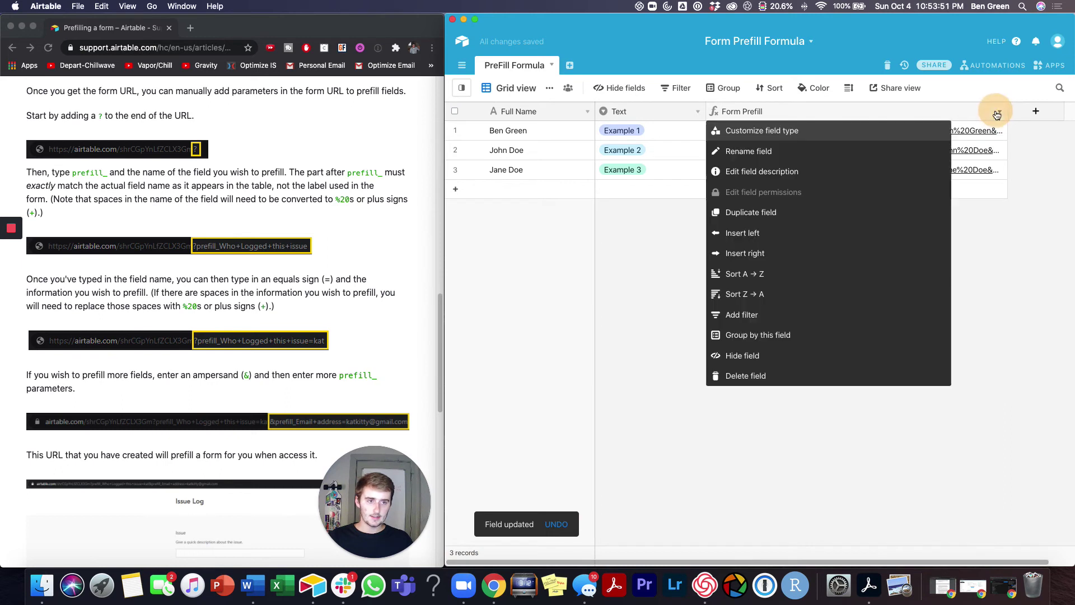
pyautogui.click(942, 134)
# - Append "=" and ENCODE_URL_COMPONENT(Text) to the CONCATENATE, then save the field
pyautogui.click(810, 271)
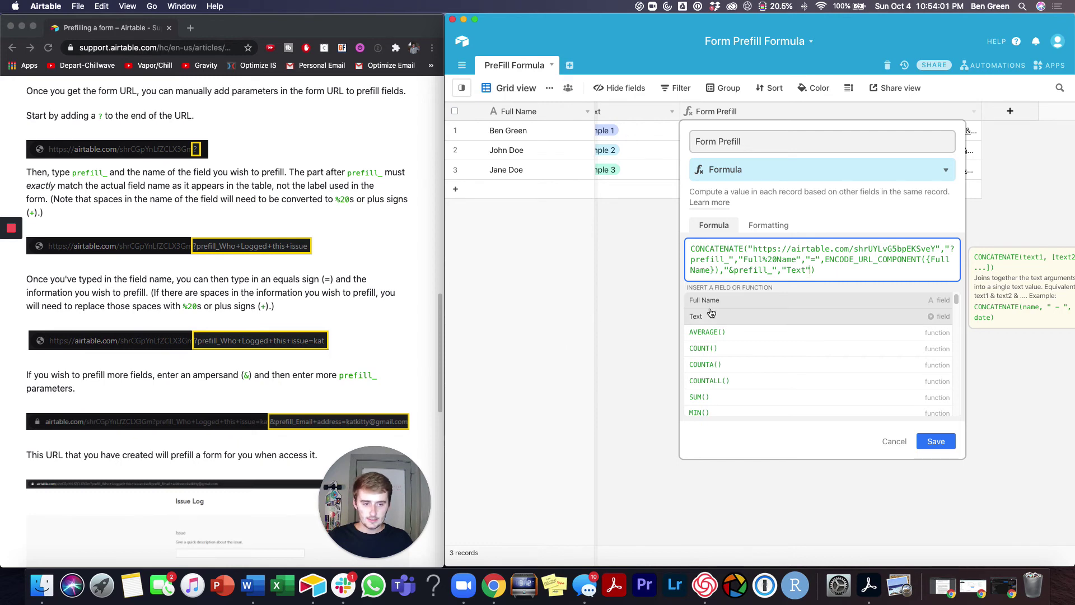
pyautogui.write(',"')
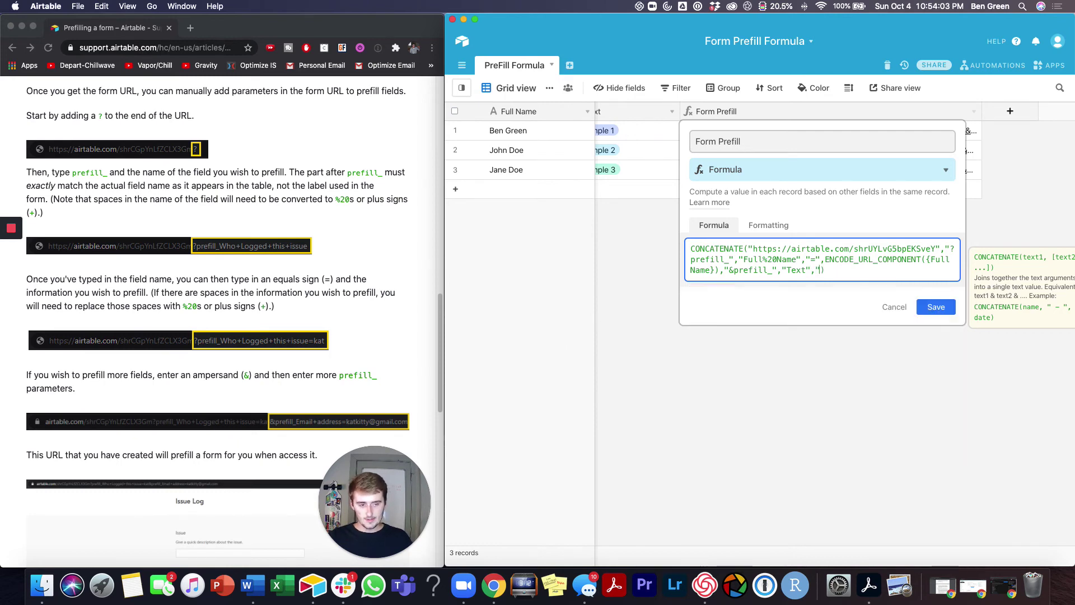
pyautogui.write('="')
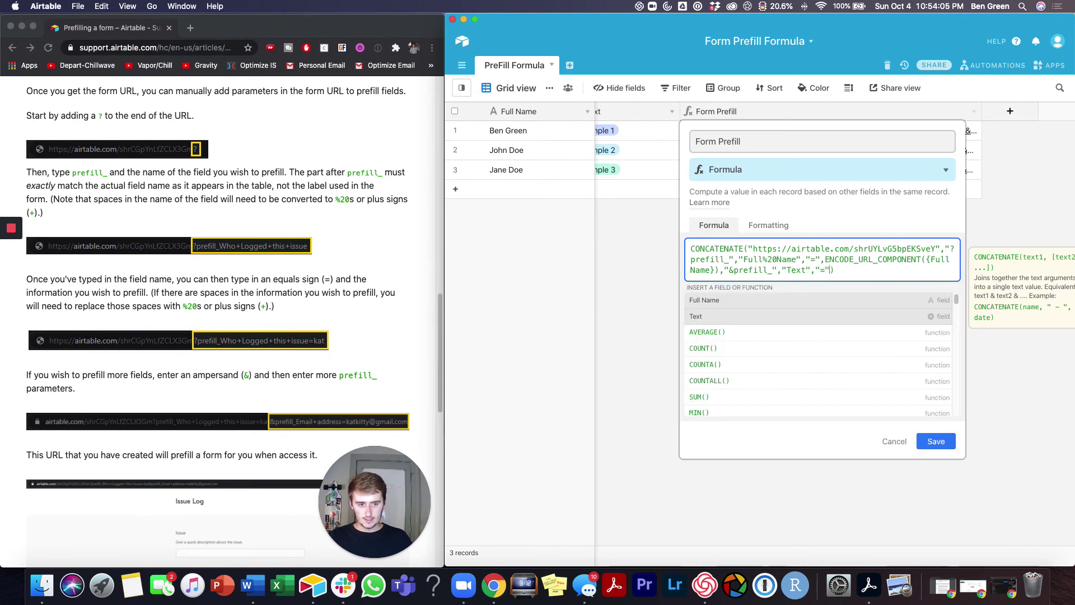
pyautogui.write(',')
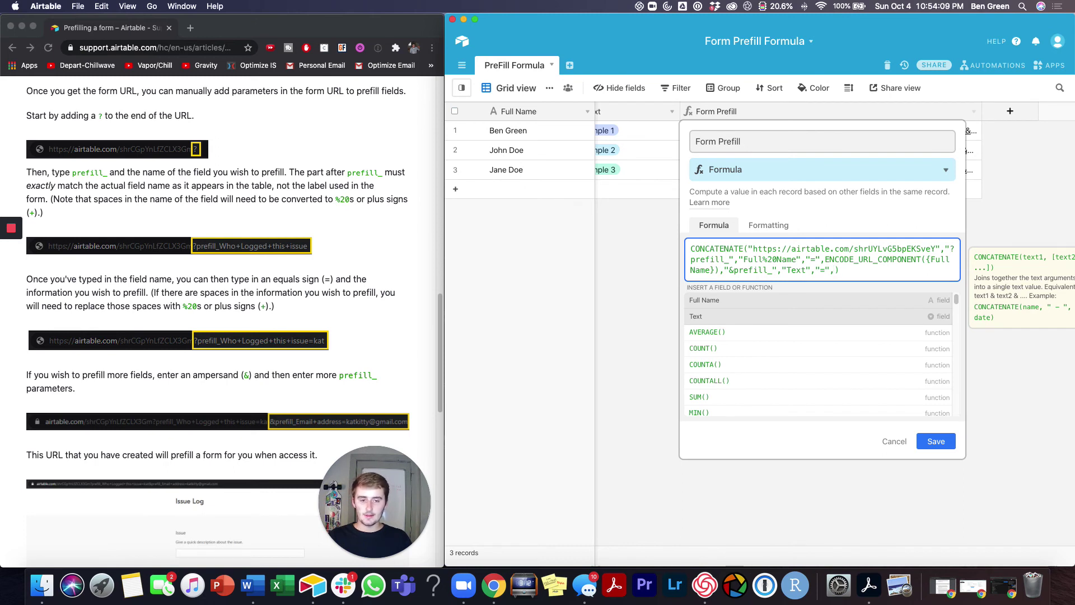
pyautogui.click(690, 316)
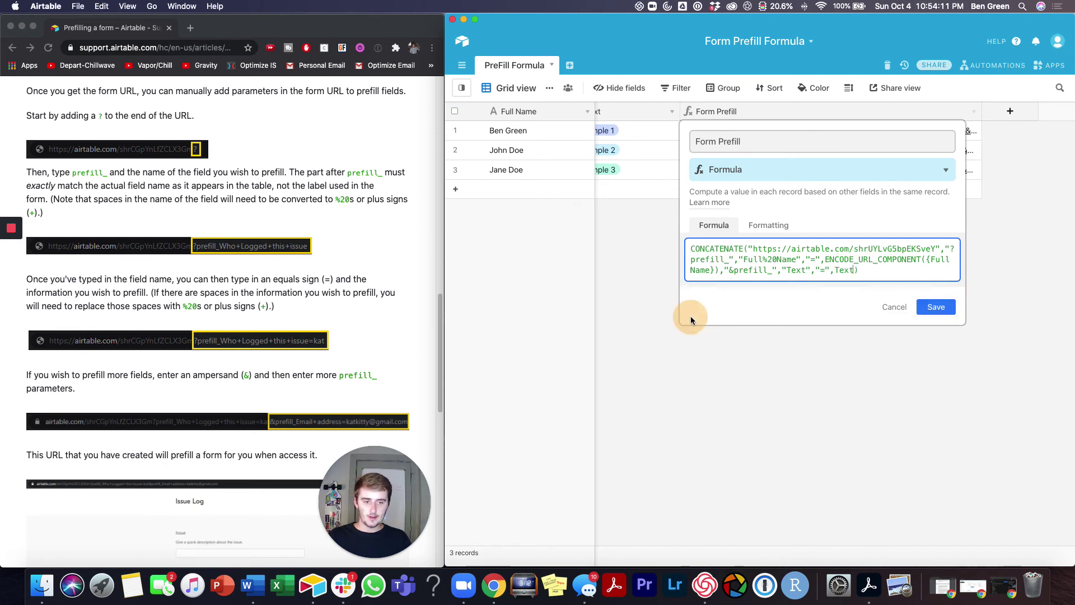
pyautogui.doubleClick(836, 270)
pyautogui.press('BackSpace')
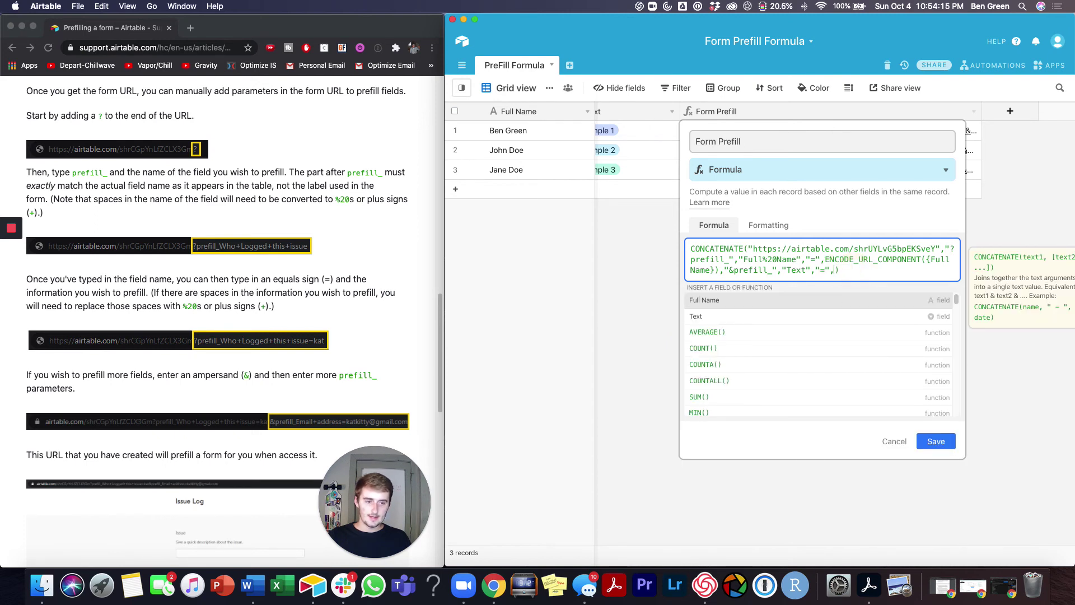
pyautogui.write('en')
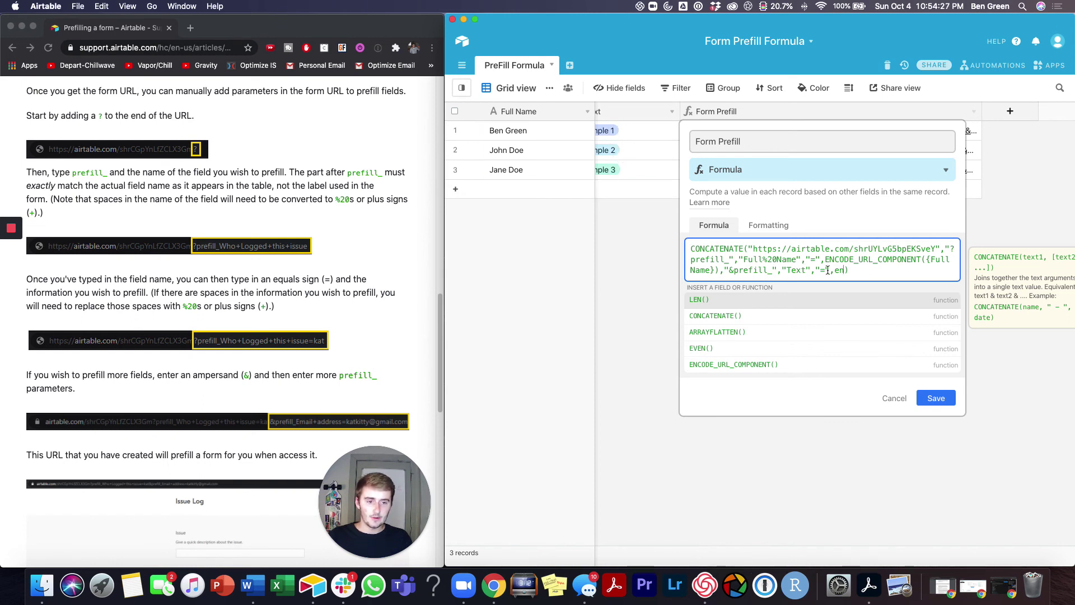
pyautogui.click(763, 365)
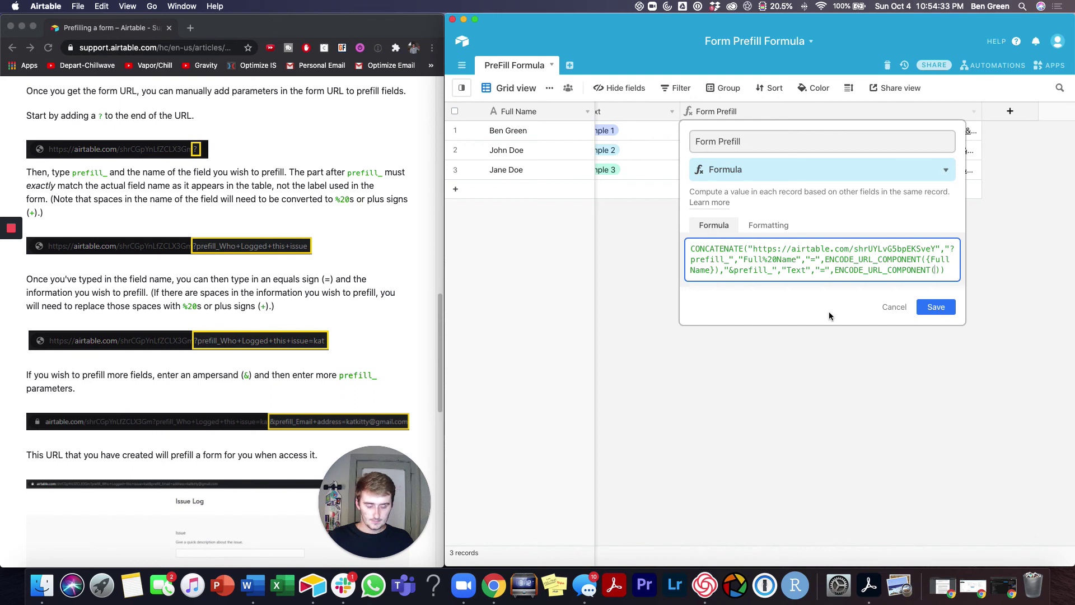
pyautogui.write('Text')
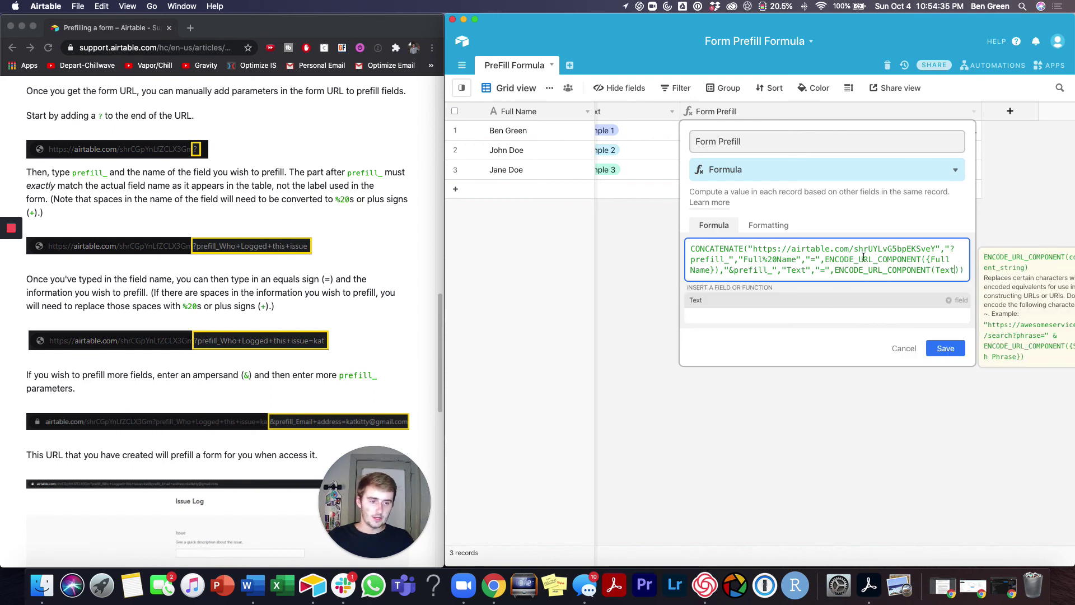
pyautogui.click(836, 306)
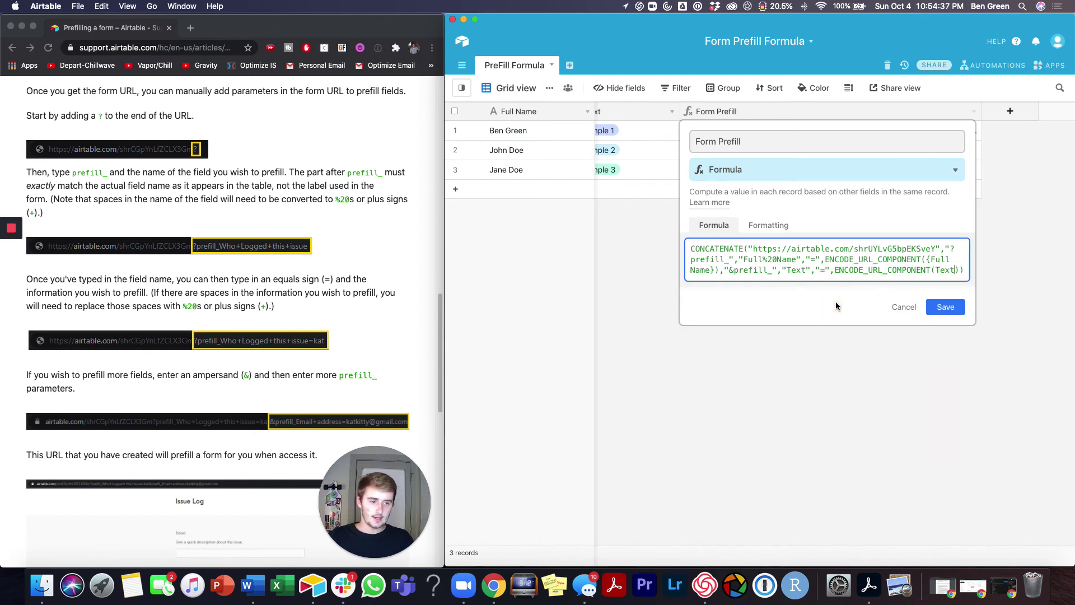
pyautogui.click(940, 308)
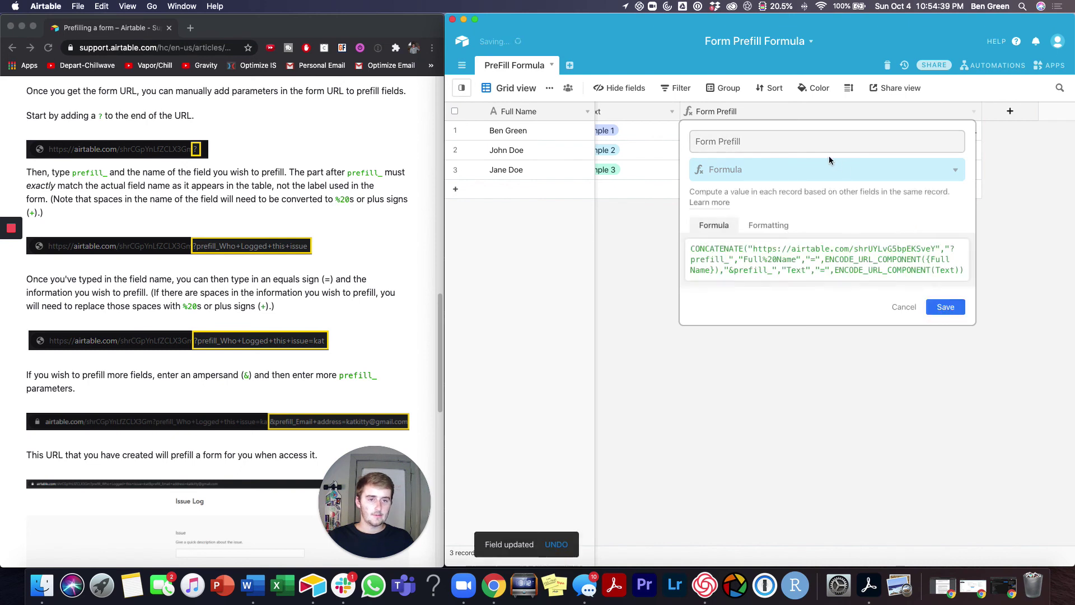
# - Open the first record's prefill URL and verify the form shows its Full Name and Text 'Example 1'
pyautogui.click(809, 133)
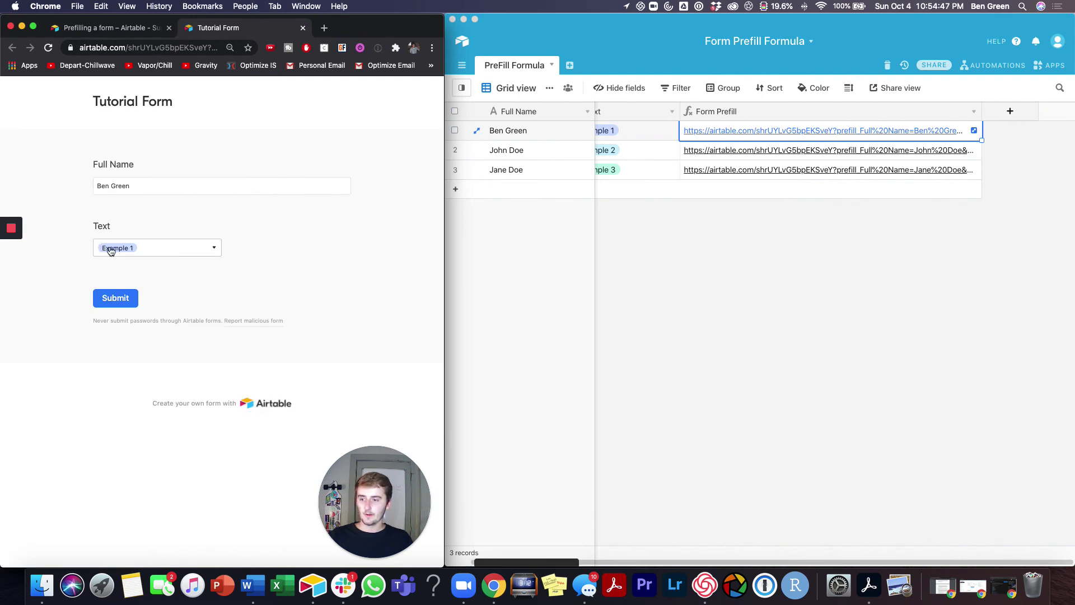
pyautogui.click(134, 246)
pyautogui.click(270, 244)
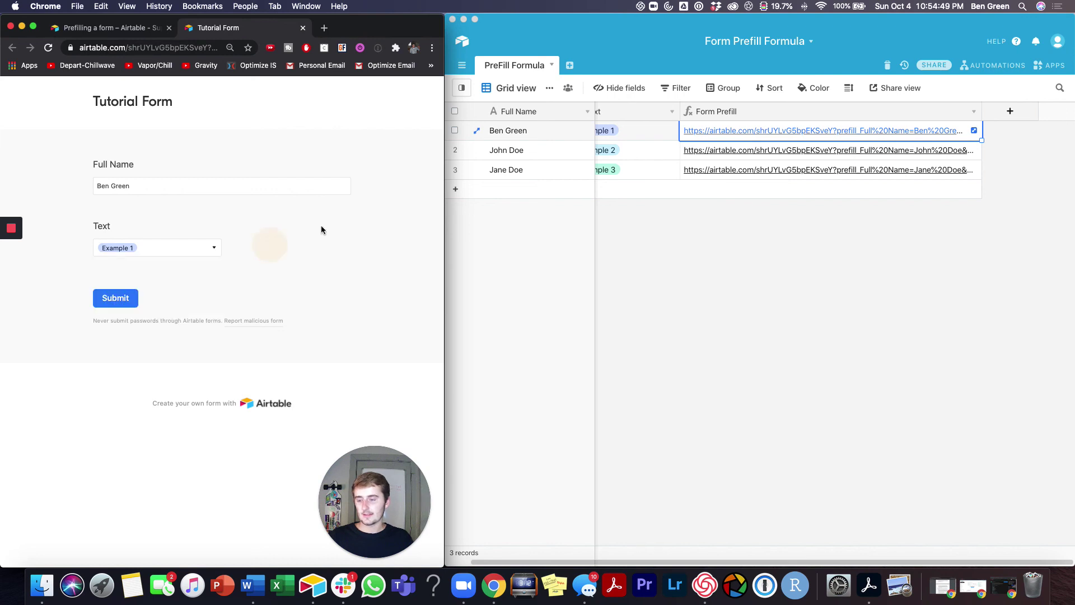
pyautogui.click(806, 255)
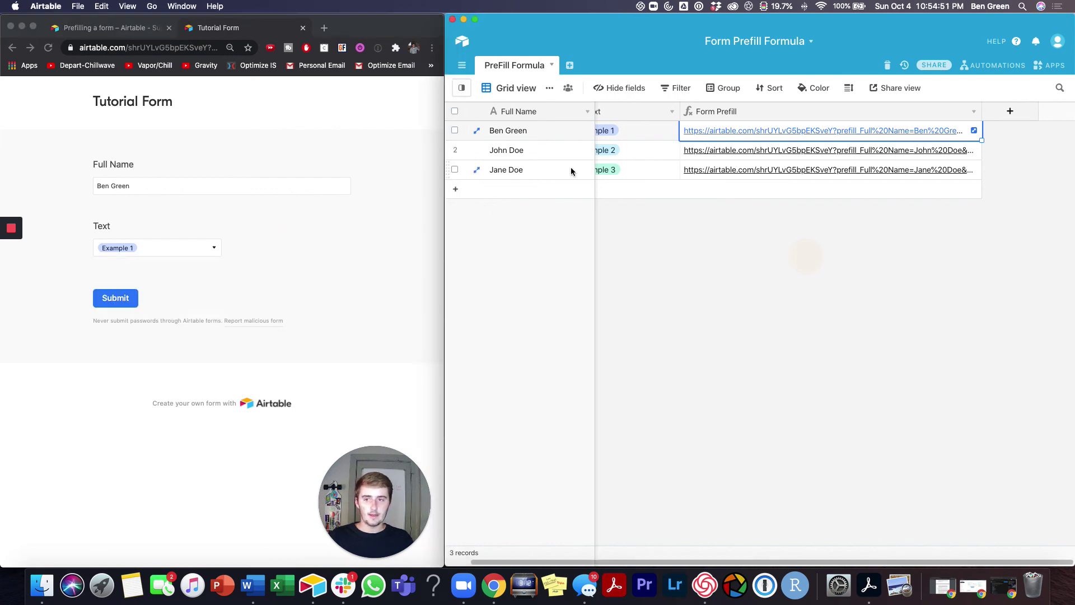
pyautogui.click(140, 27)
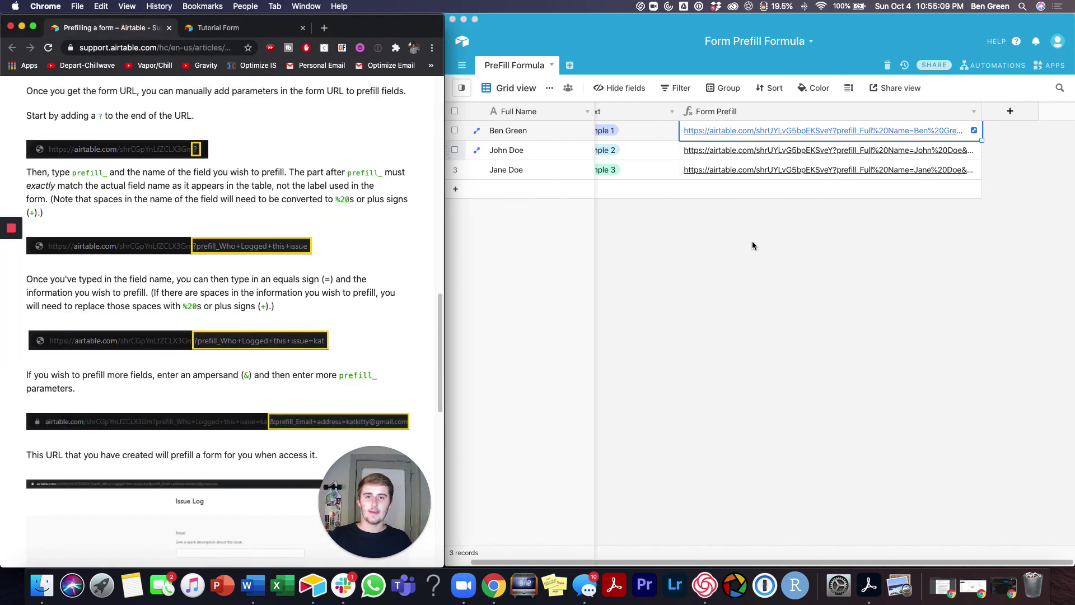